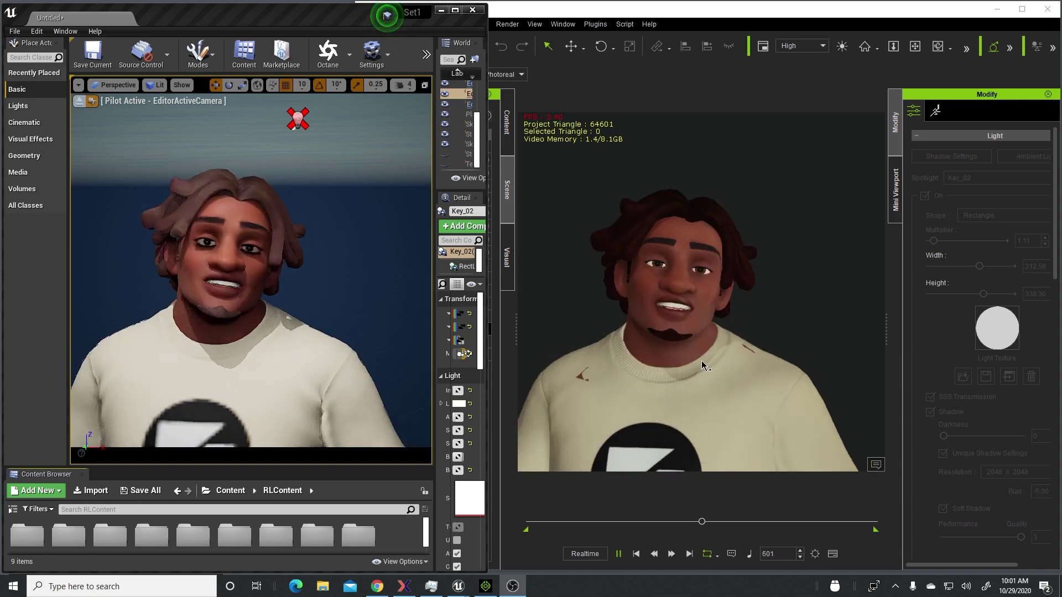
# Play back the Brutus-001 take in Xsens MVN Animate Pro, then return to the Unreal Engine editor
pyautogui.click(404, 587)
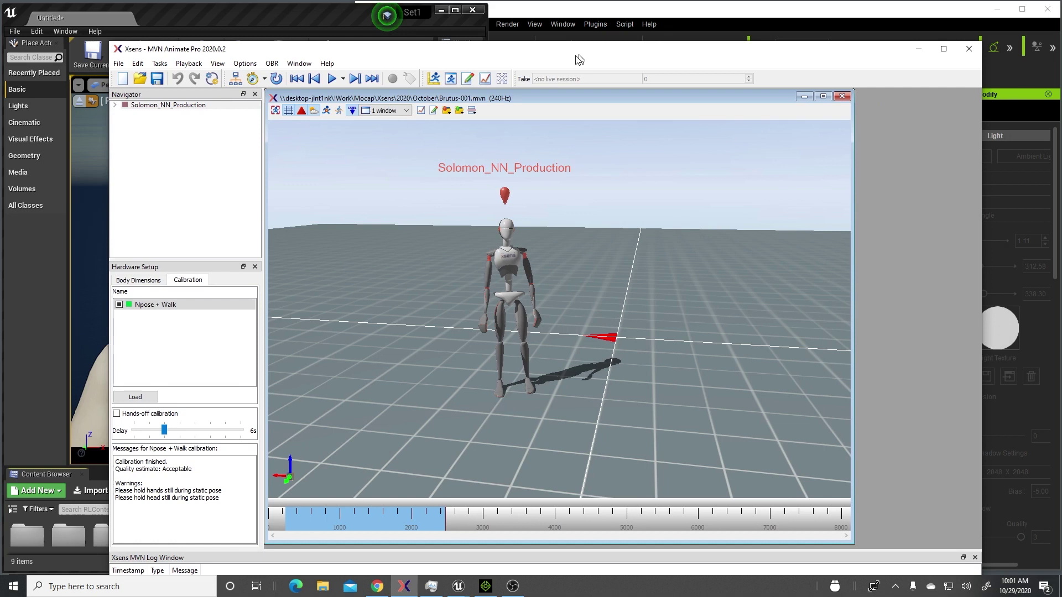
pyautogui.moveTo(575, 55); pyautogui.dragTo(586, 35)
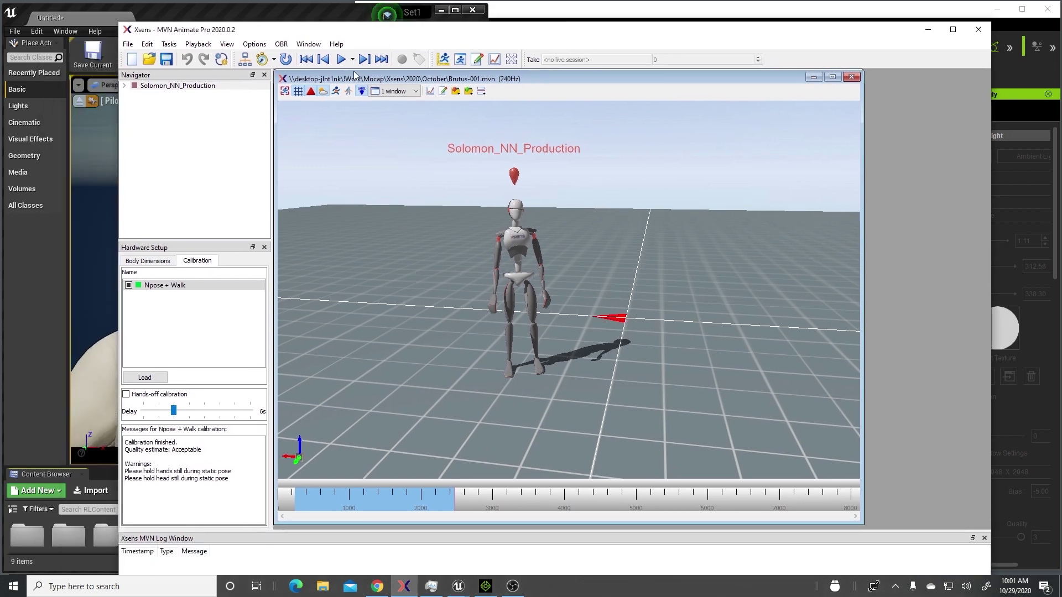
pyautogui.click(343, 60)
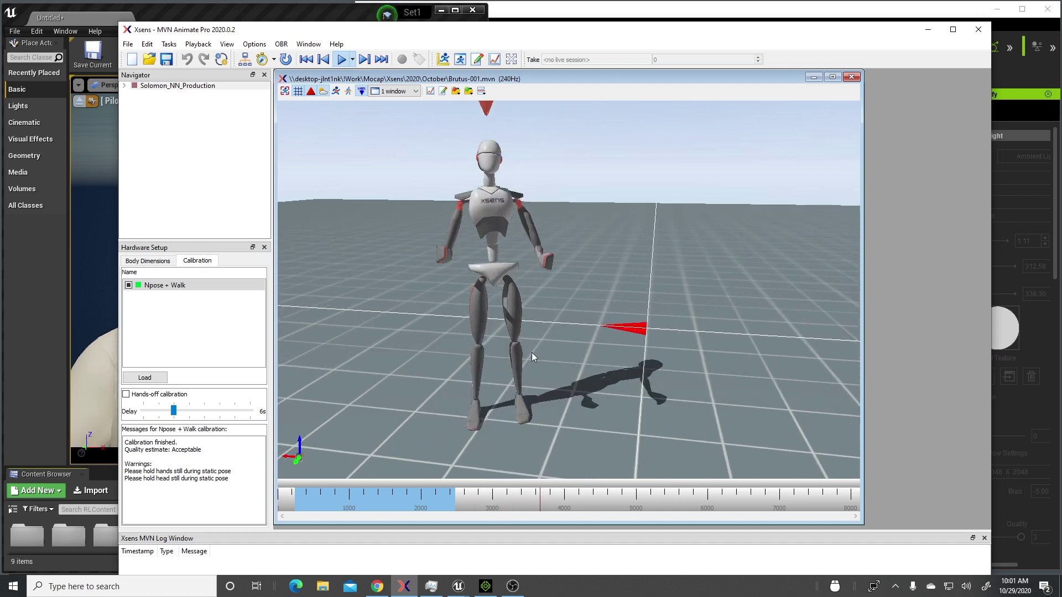
pyautogui.click(326, 12)
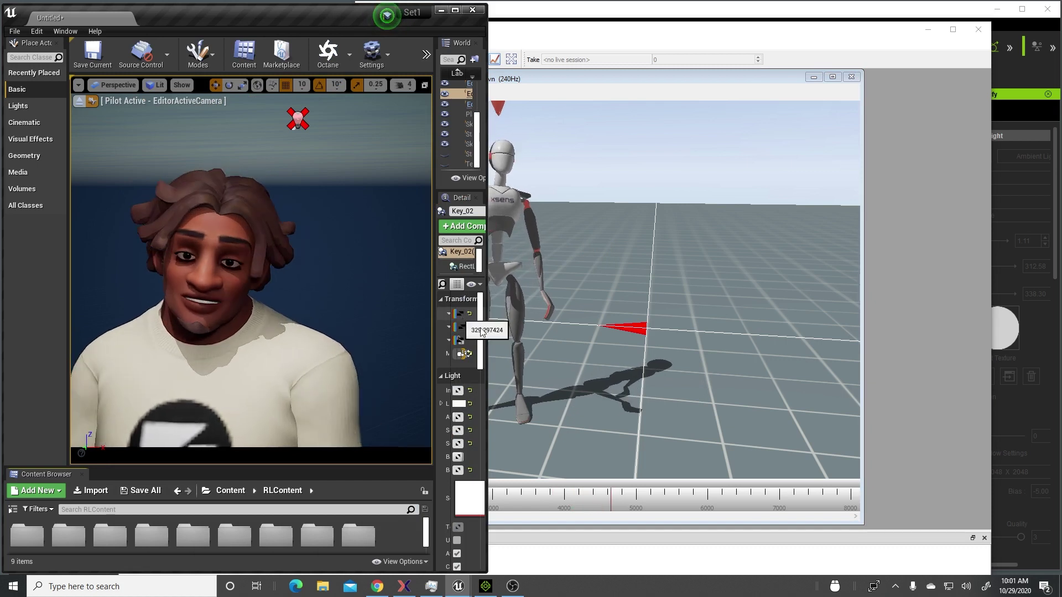
# Check the Unreal Live Link panel in iClone 7, then bring Xsens MVN Animate Pro forward
pyautogui.click(871, 12)
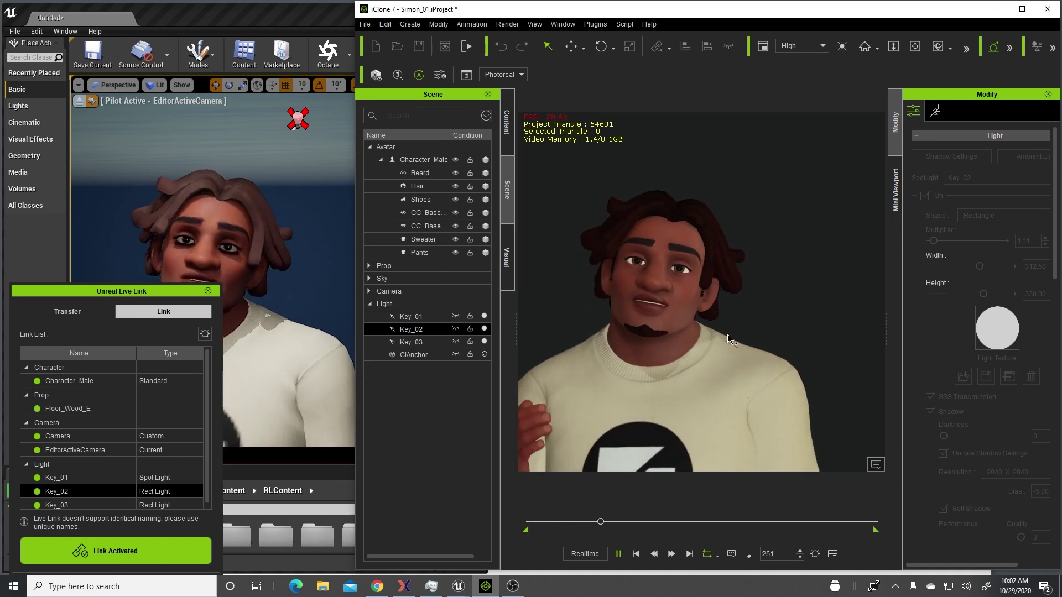
pyautogui.click(404, 586)
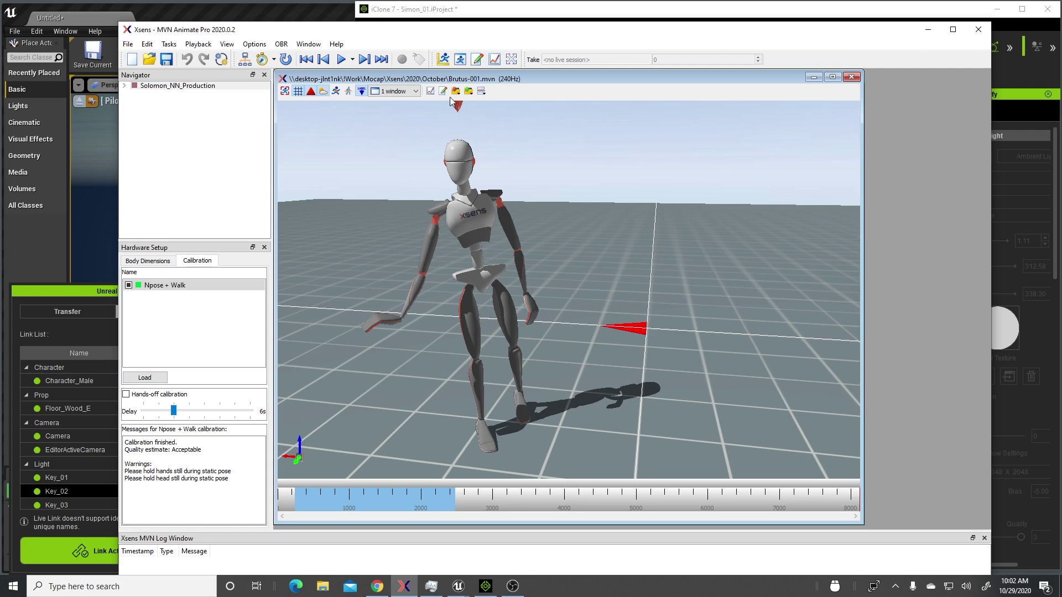
pyautogui.click(258, 44)
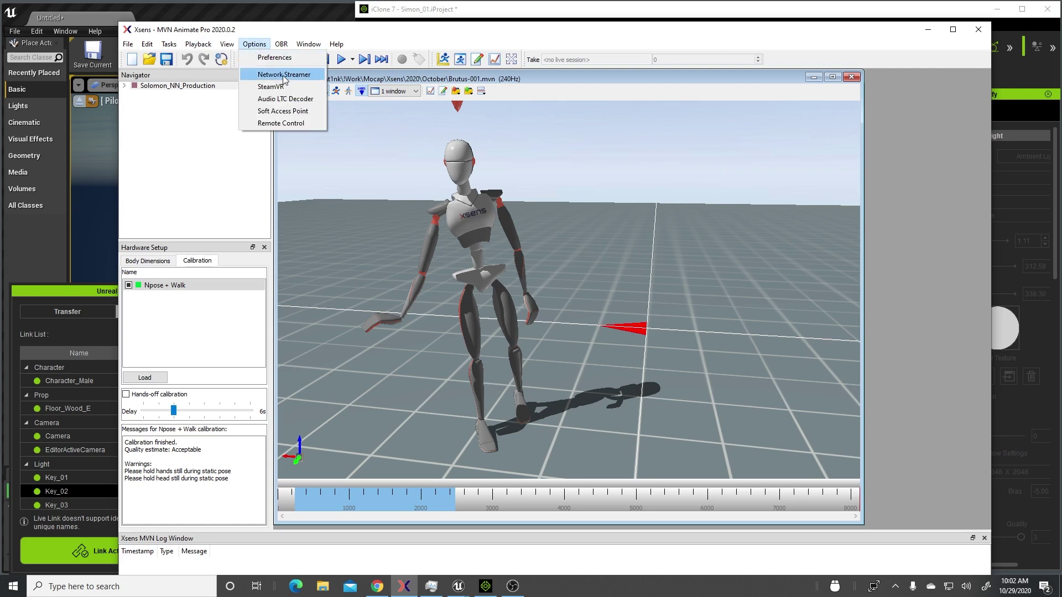
pyautogui.click(638, 39)
pyautogui.click(674, 10)
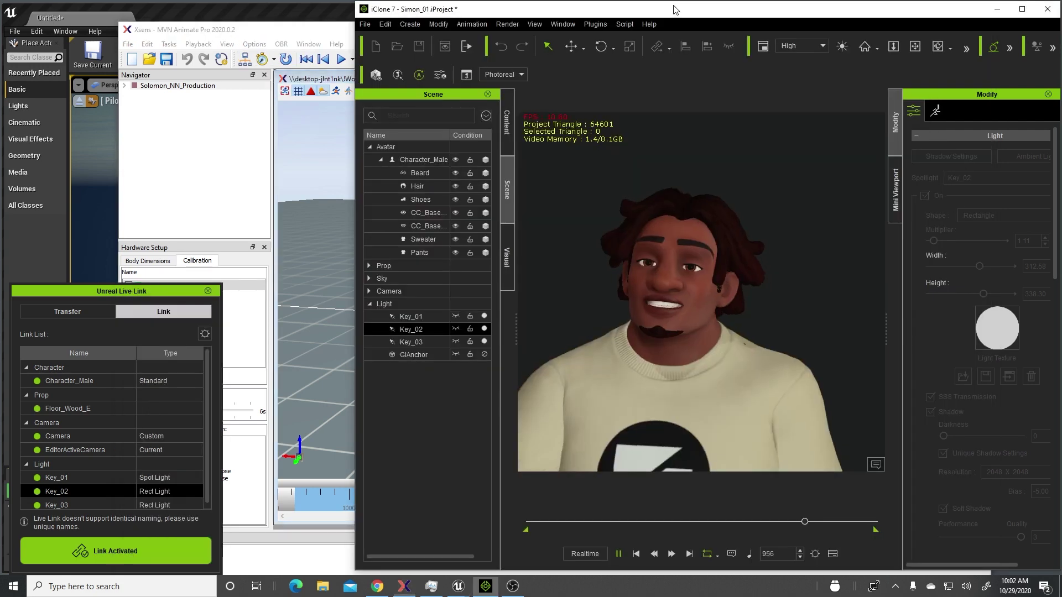
pyautogui.click(595, 25)
pyautogui.moveTo(637, 140)
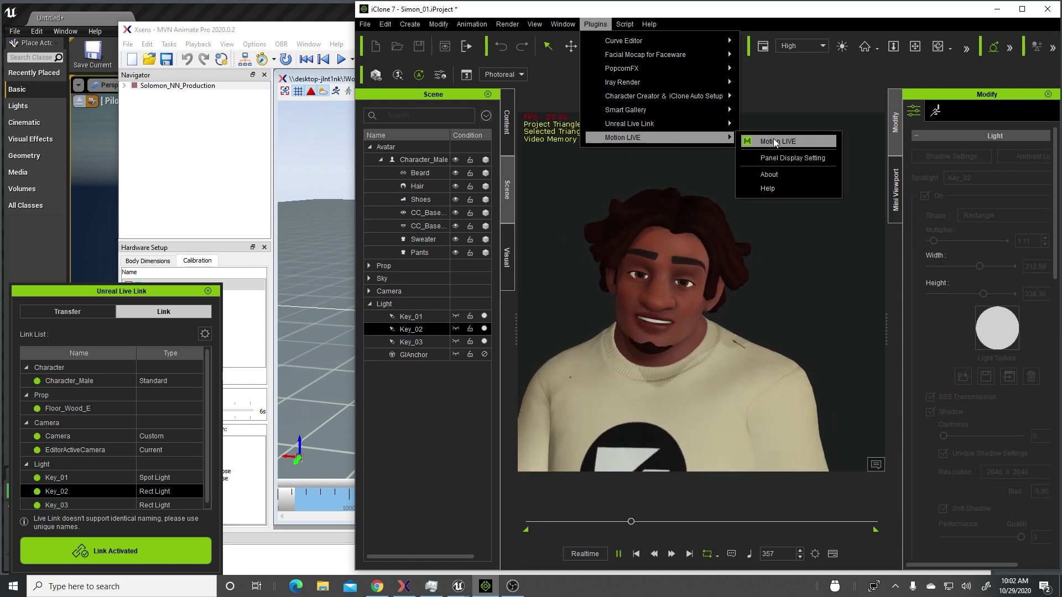
pyautogui.click(200, 30)
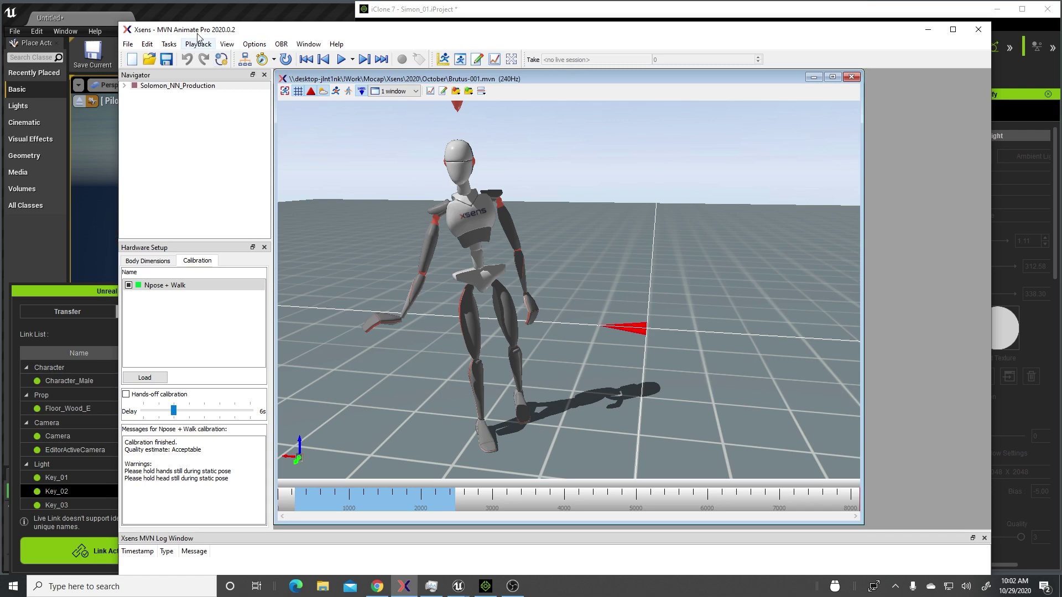
# Zoom the Xsens viewport in on the walking avatar, then switch back to iClone 7
pyautogui.click(728, 10)
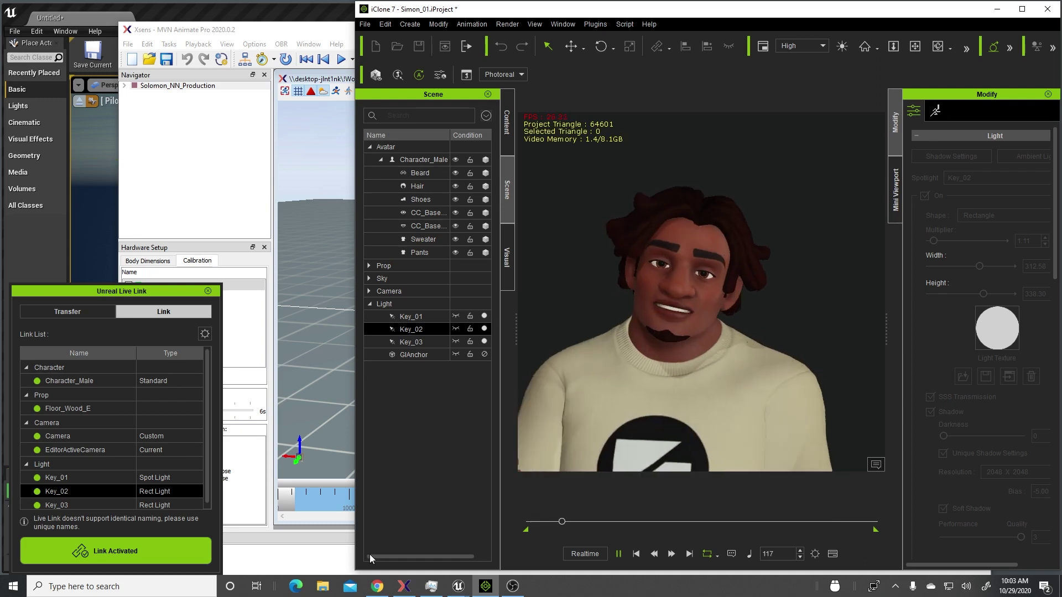
pyautogui.click(404, 590)
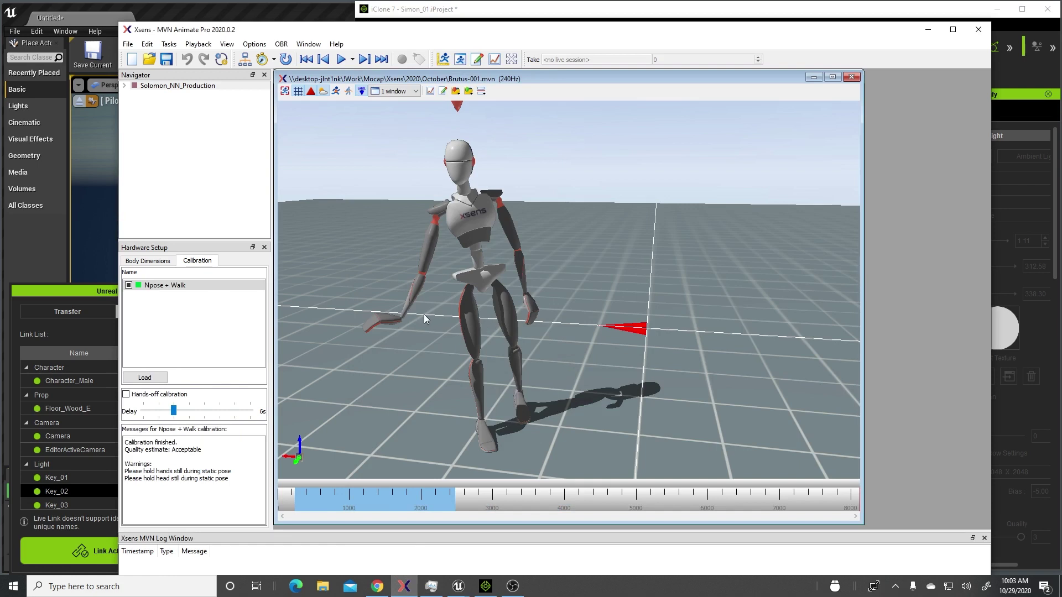
pyautogui.scroll(3, 504, 298)
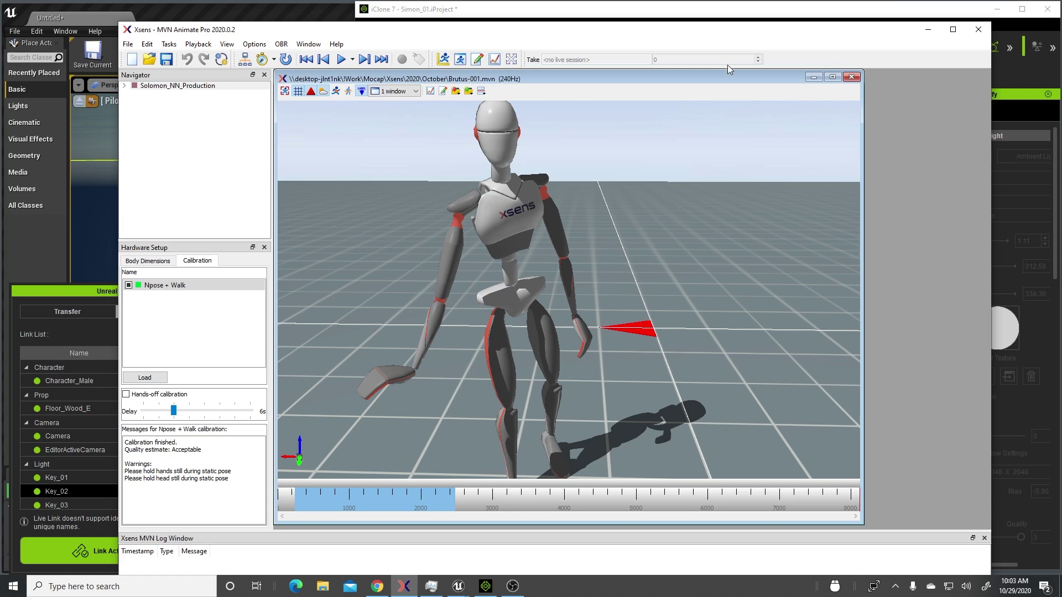
pyautogui.click(780, 12)
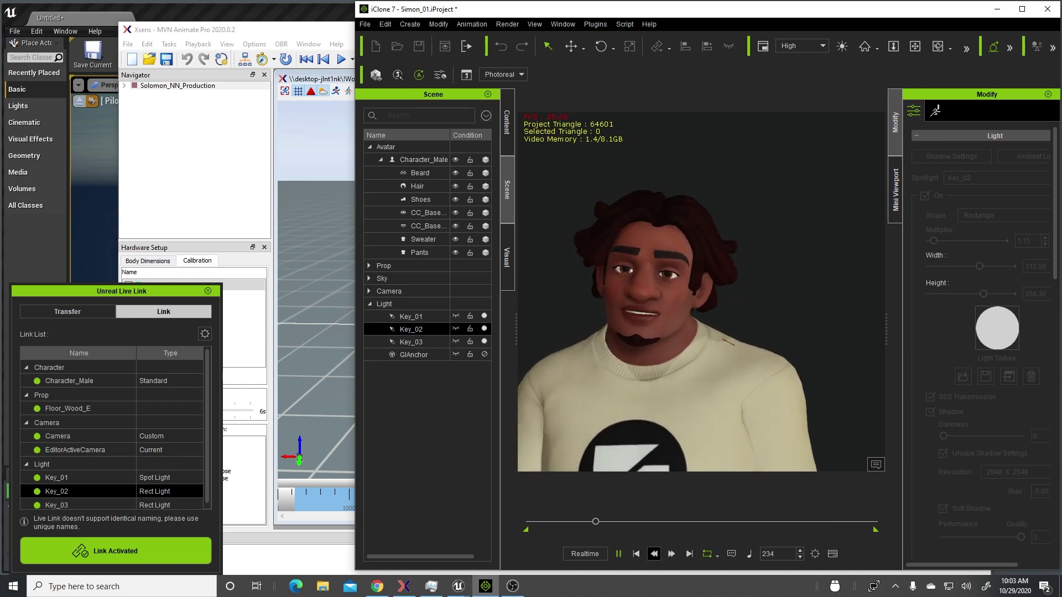
# Deactivate the Unreal live link, then pause iClone playback and return to frame 1
pyautogui.click(115, 550)
pyautogui.click(161, 10)
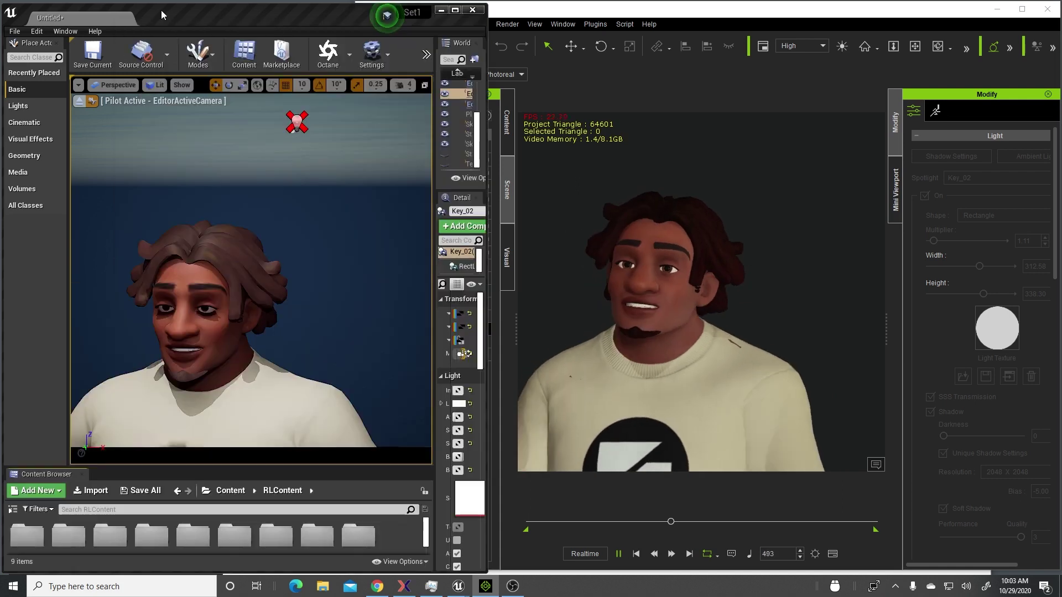
pyautogui.click(619, 555)
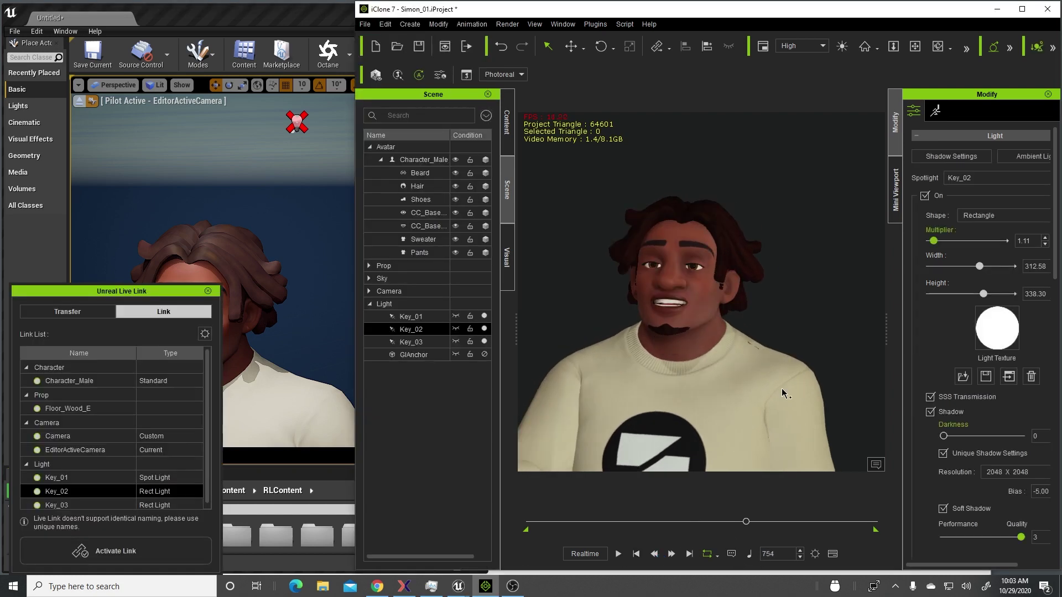
pyautogui.click(636, 554)
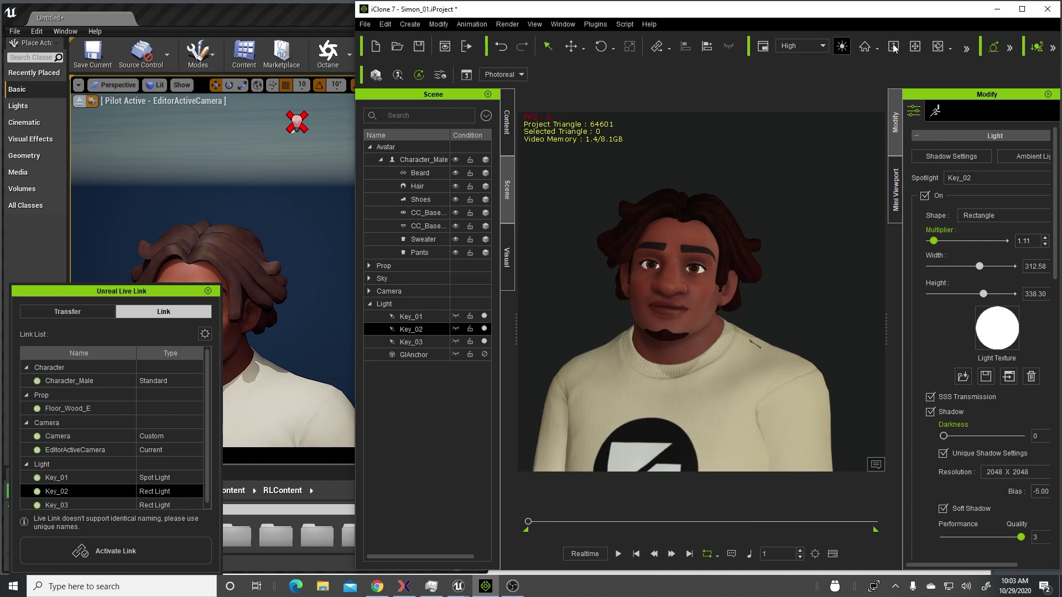
# Switch the viewport to a full-body camera and pan so the character's feet show
pyautogui.click(966, 49)
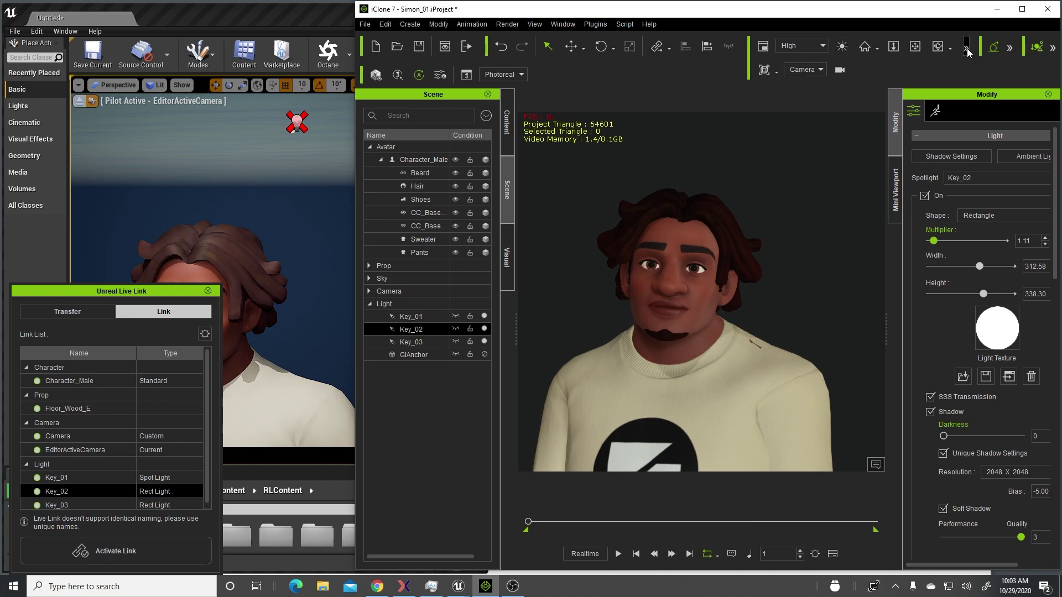
pyautogui.click(821, 69)
pyautogui.click(803, 82)
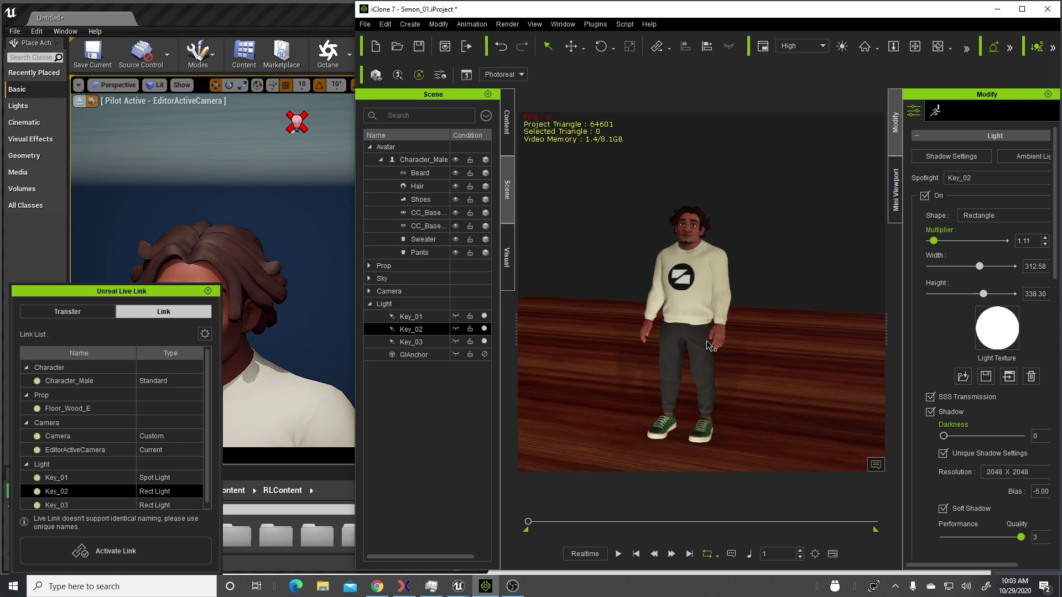
pyautogui.moveTo(710, 345); pyautogui.dragTo(707, 314, button='middle')
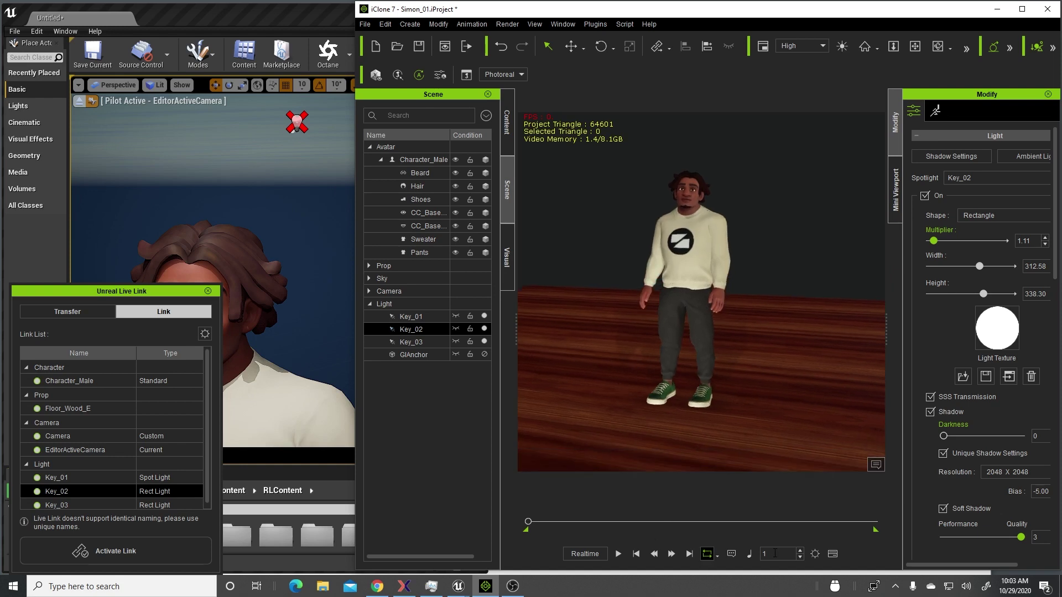
# Open and enlarge the Timeline, then select Character_Male to list its tracks
pyautogui.click(832, 554)
pyautogui.scroll(-1, 686, 534)
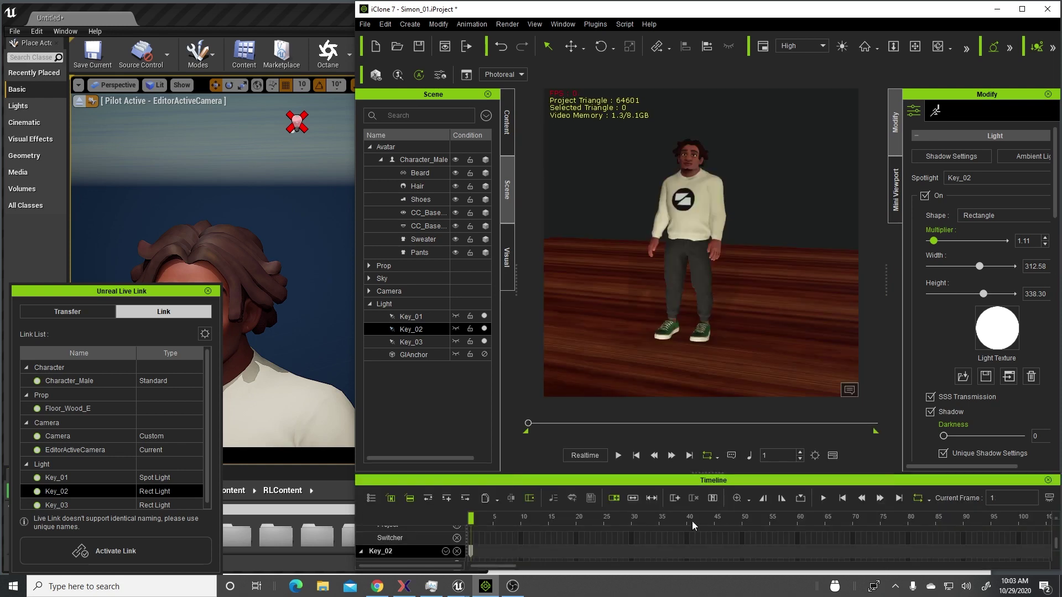
pyautogui.moveTo(665, 470); pyautogui.dragTo(658, 354)
pyautogui.click(699, 148)
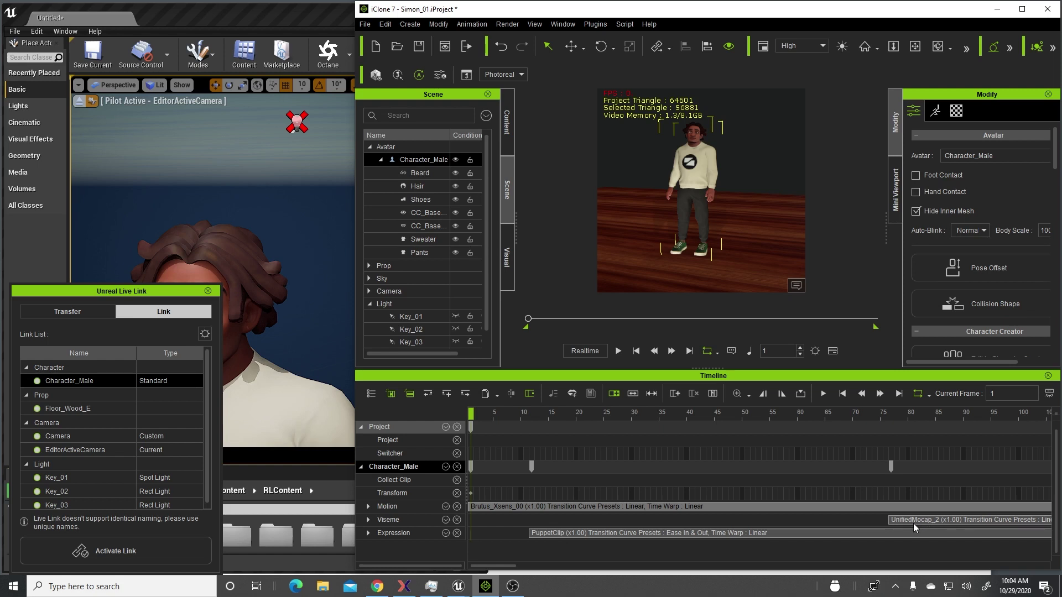
# Scroll to Character_Male's Brutus_Xsens_00 motion track and adjust the camera framing of the character
pyautogui.scroll(3, 699, 140)
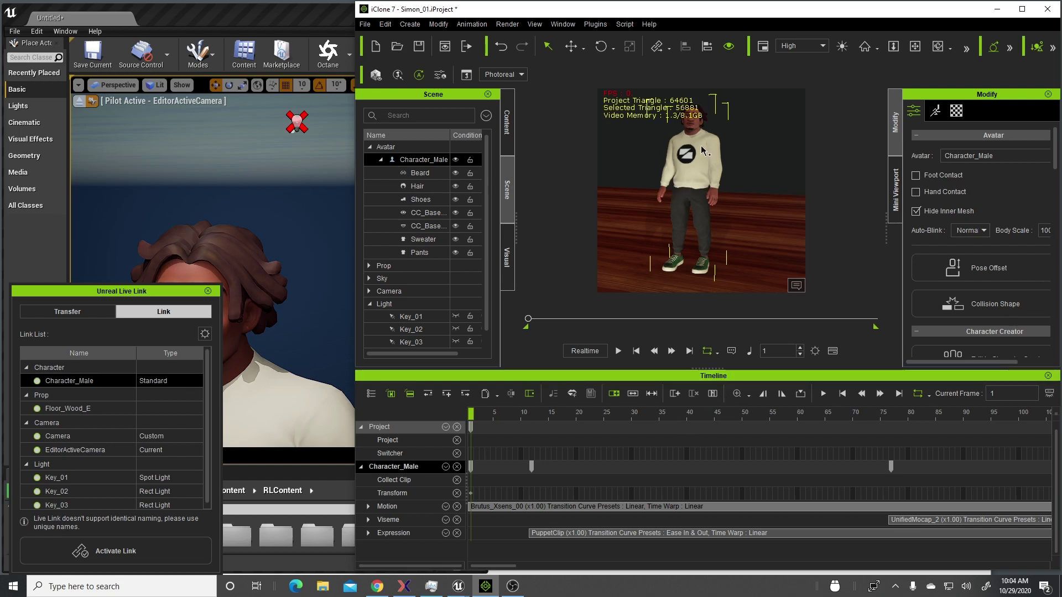
pyautogui.moveTo(701, 151); pyautogui.dragTo(694, 210, button='right')
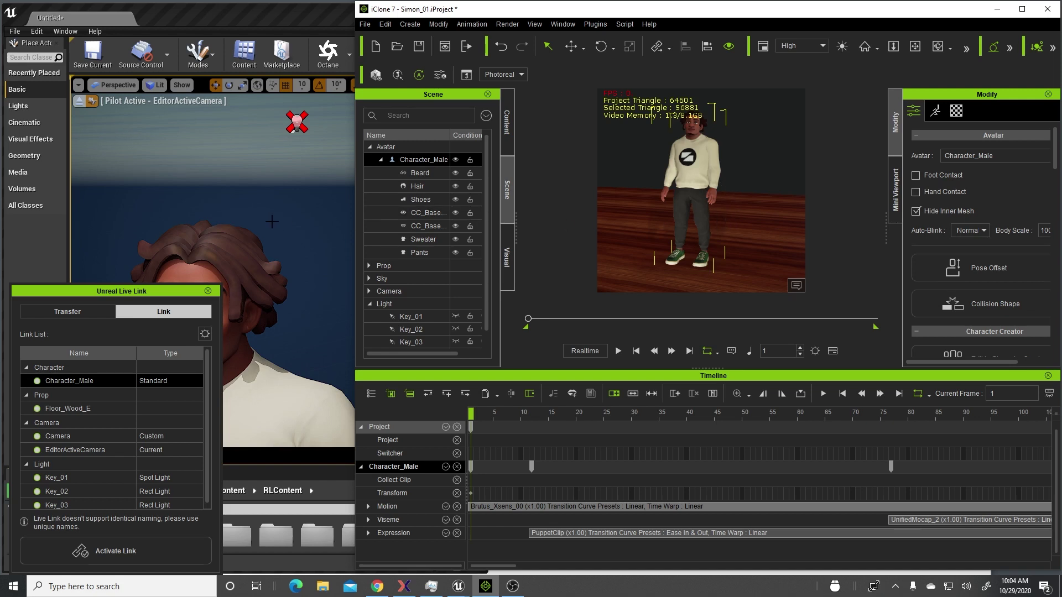
# Delete the Xsens motion clip from Character_Male and return to the first frame
pyautogui.click(568, 507)
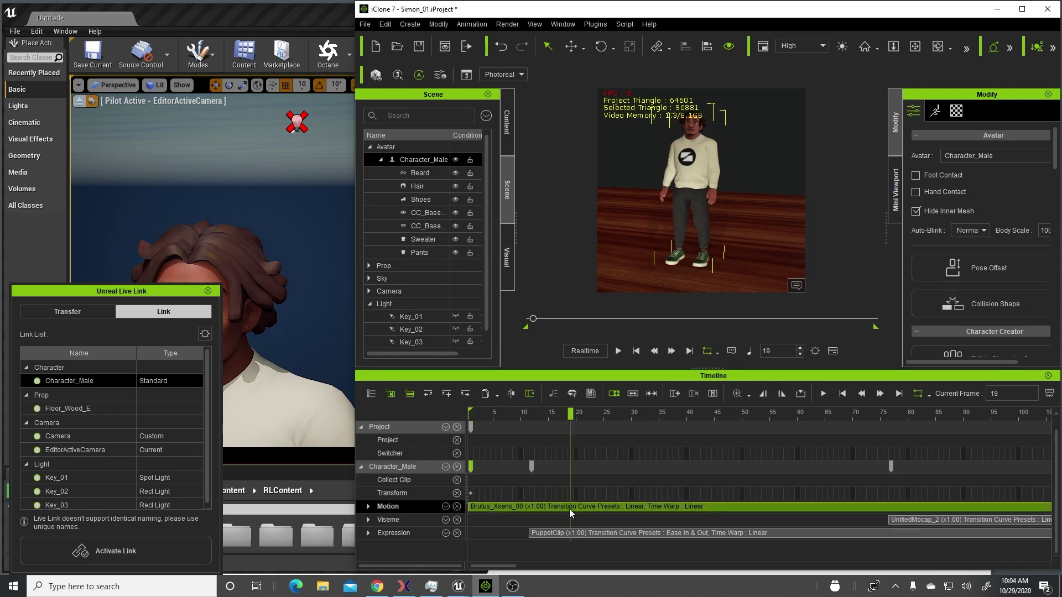
pyautogui.press('Delete')
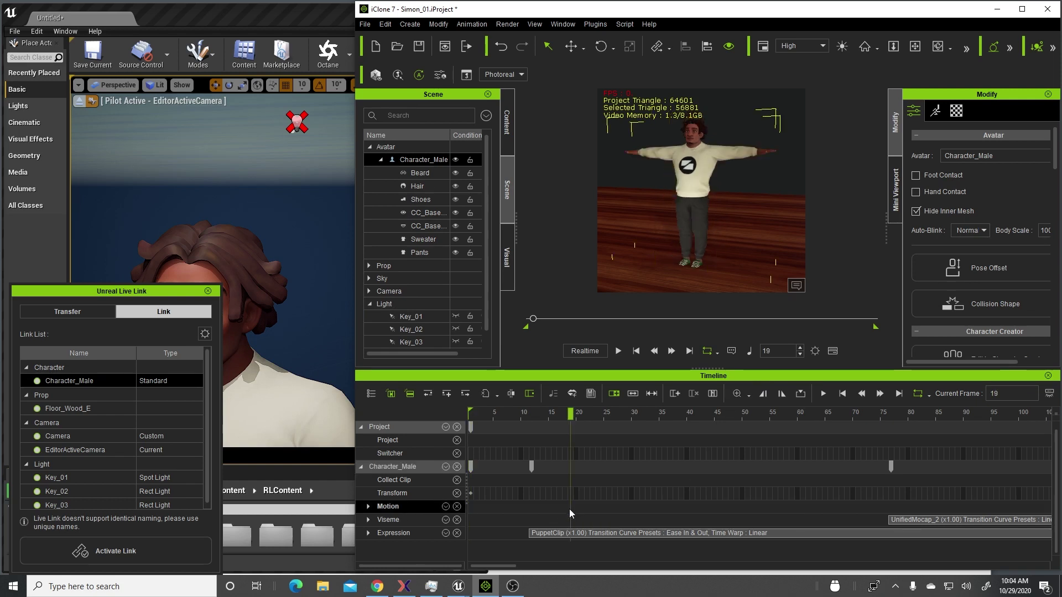
pyautogui.click(637, 351)
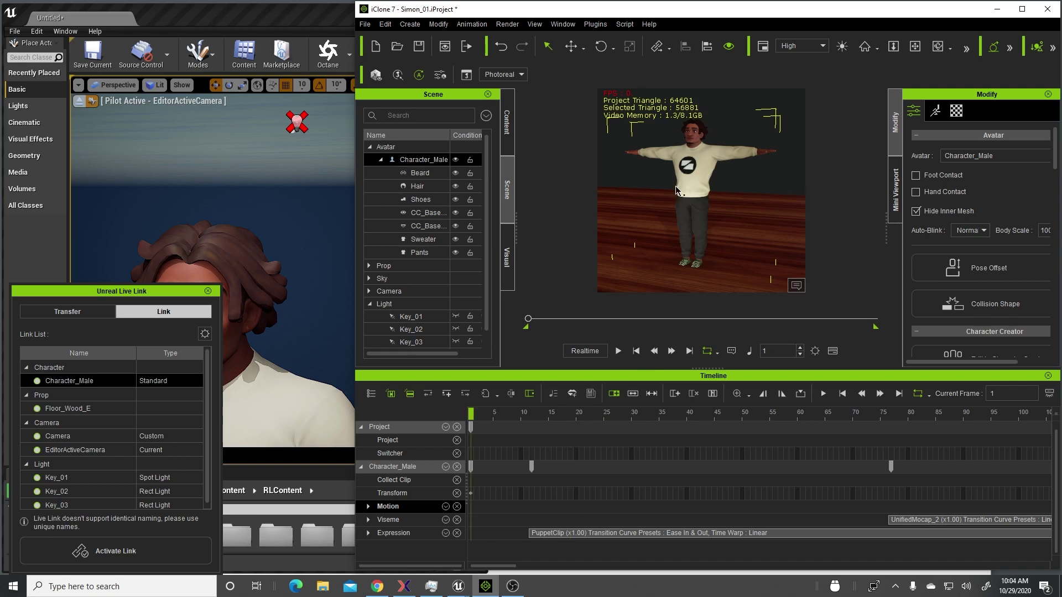
# Create a new camera, Camera(0), and give the 3D viewport more room than the Timeline
pyautogui.click(413, 26)
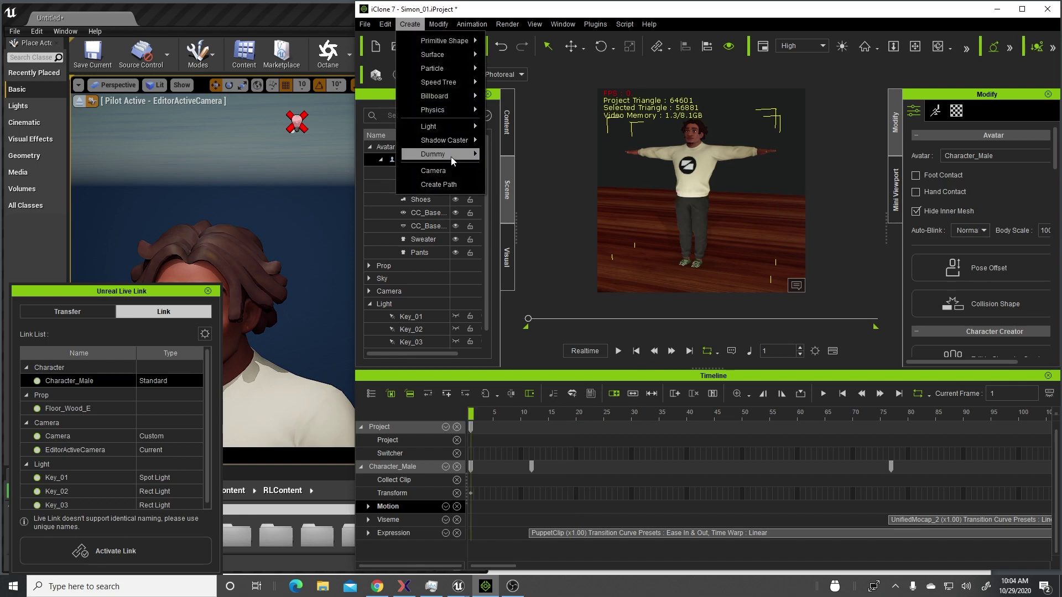
pyautogui.click(444, 172)
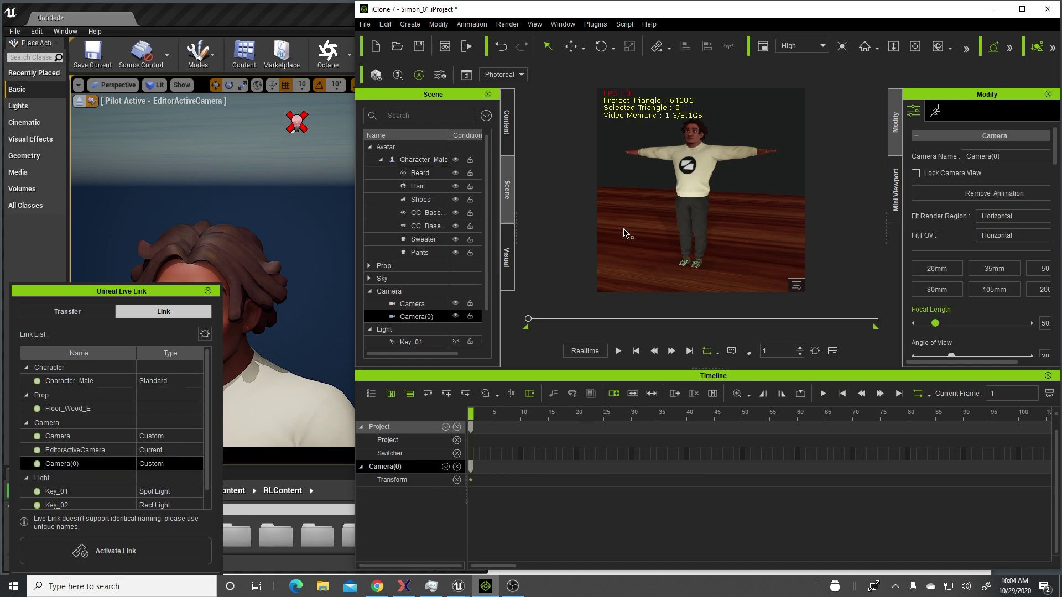
pyautogui.scroll(3, 701, 170)
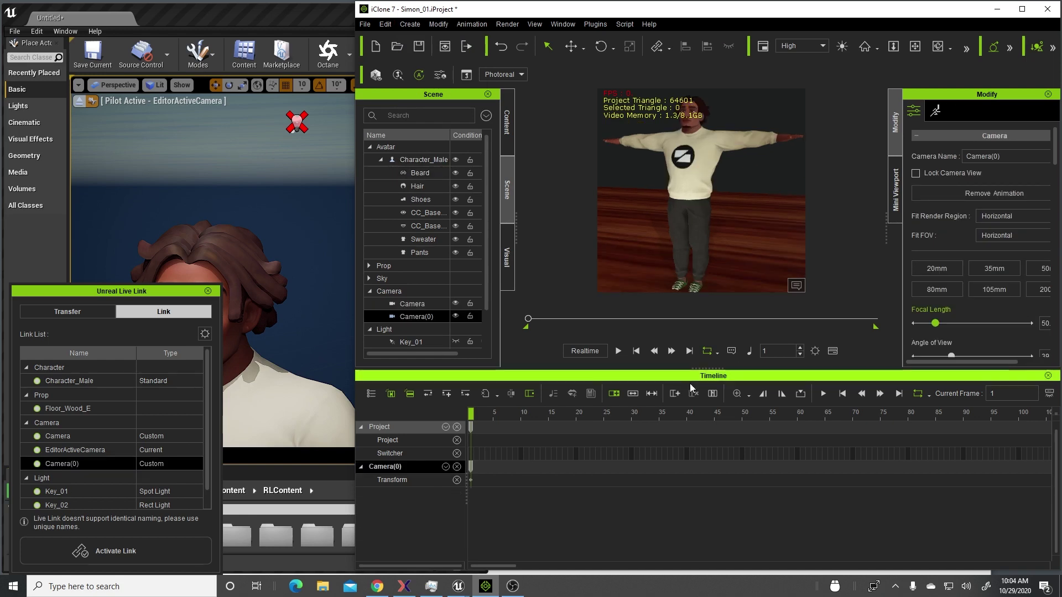
pyautogui.moveTo(691, 369); pyautogui.dragTo(694, 462)
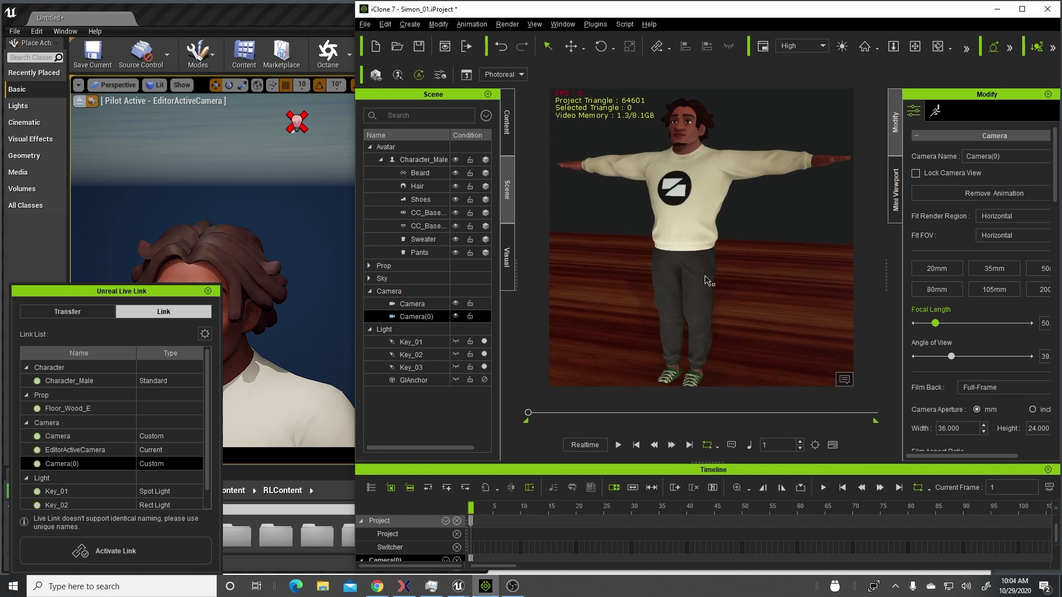
pyautogui.scroll(2, 708, 281)
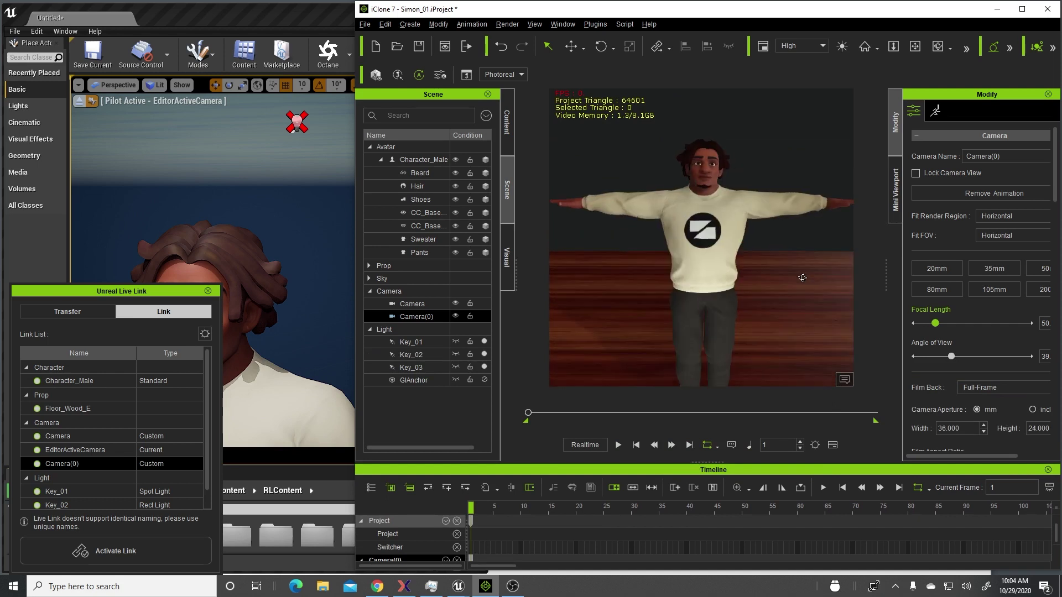
# Play the iClone timeline with the T-posed character viewed through Camera(0)
pyautogui.click(619, 445)
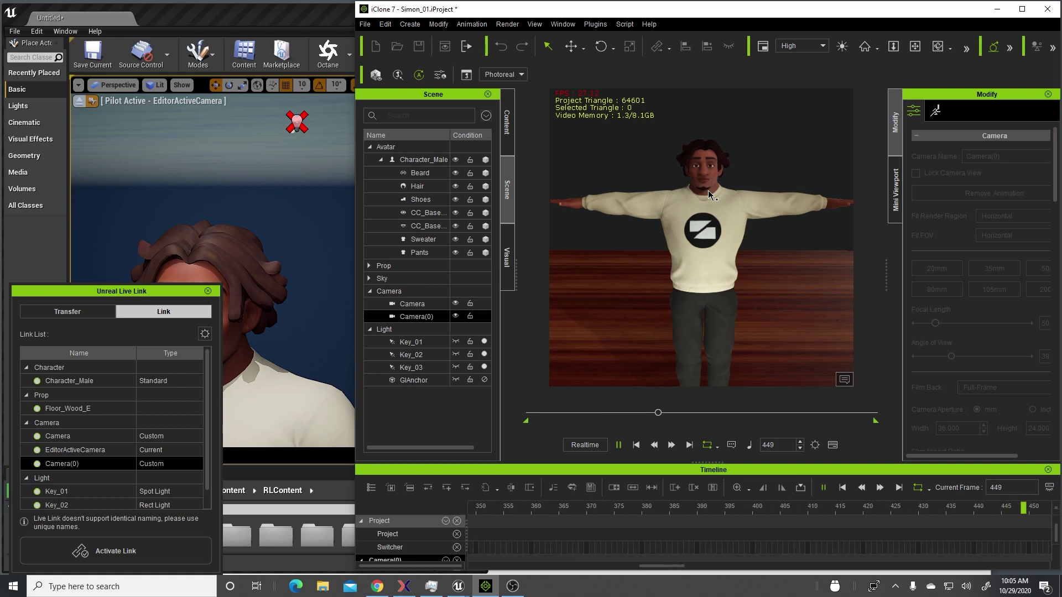
# In Xsens MVN, play the recorded walk from about frame 400 to about frame 500
pyautogui.click(404, 586)
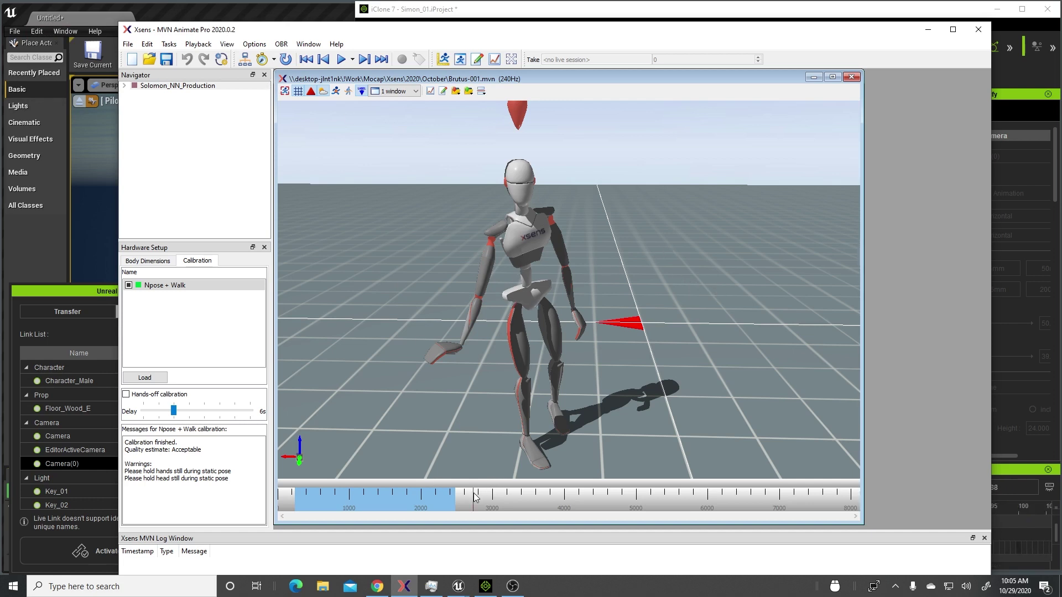
pyautogui.click(306, 497)
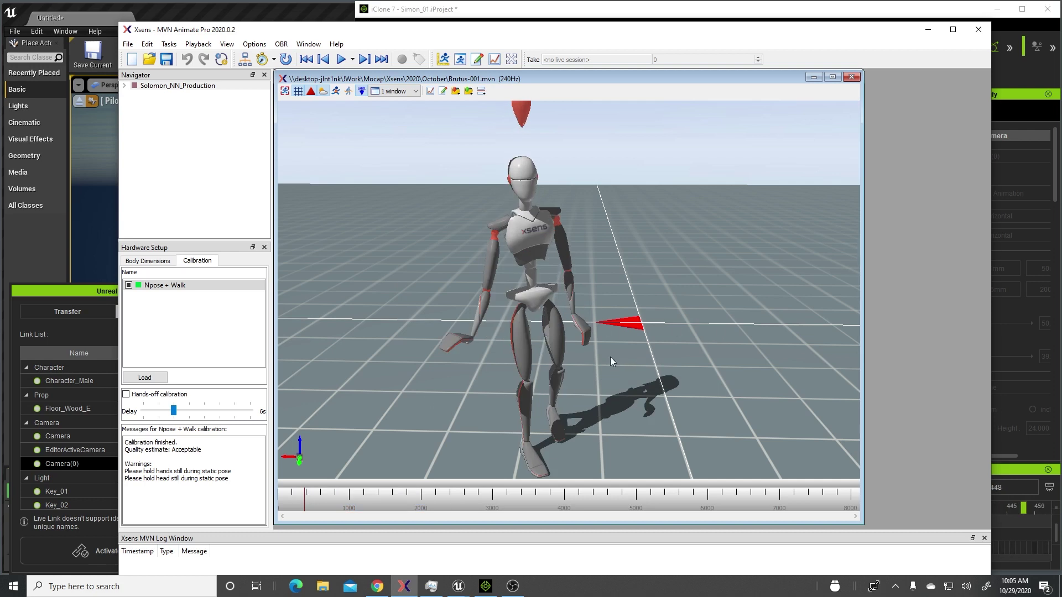
pyautogui.click(340, 59)
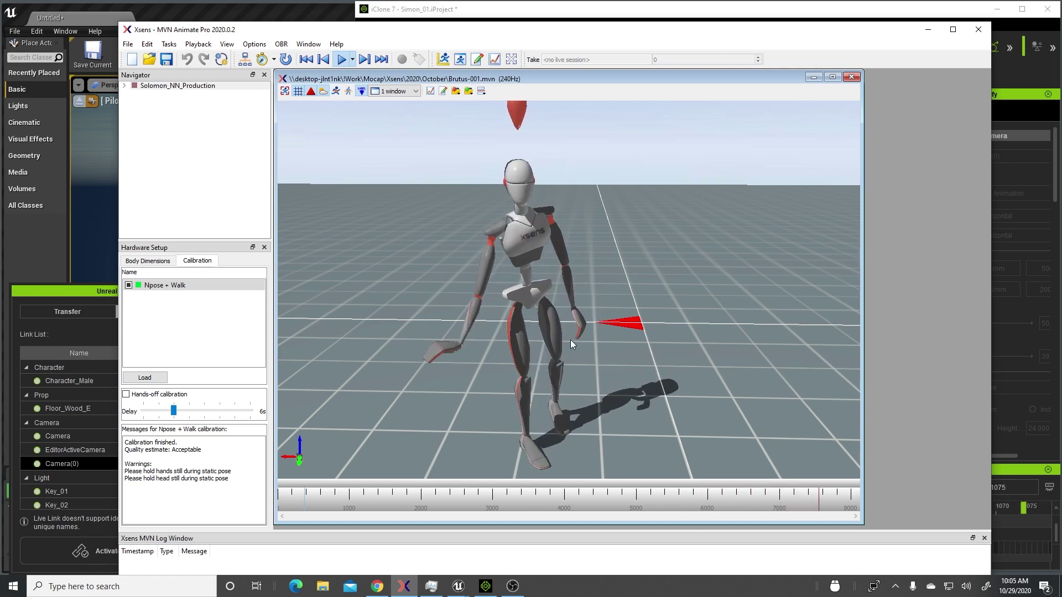
pyautogui.click(313, 499)
# Mark a frame range on the timeline and play it with Start Selection Playback
pyautogui.moveTo(306, 499); pyautogui.dragTo(745, 495)
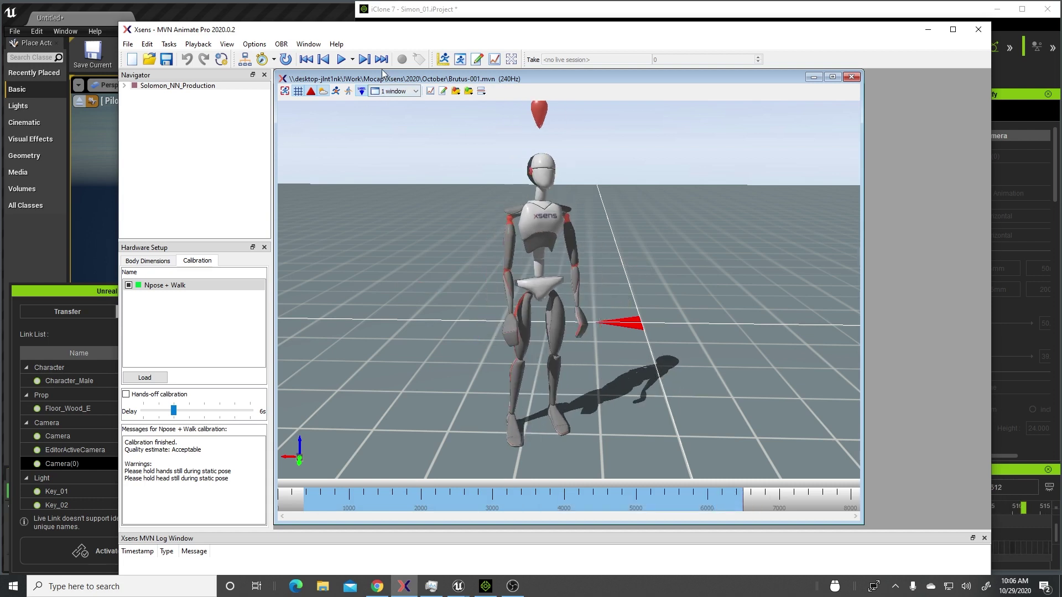
pyautogui.click(352, 60)
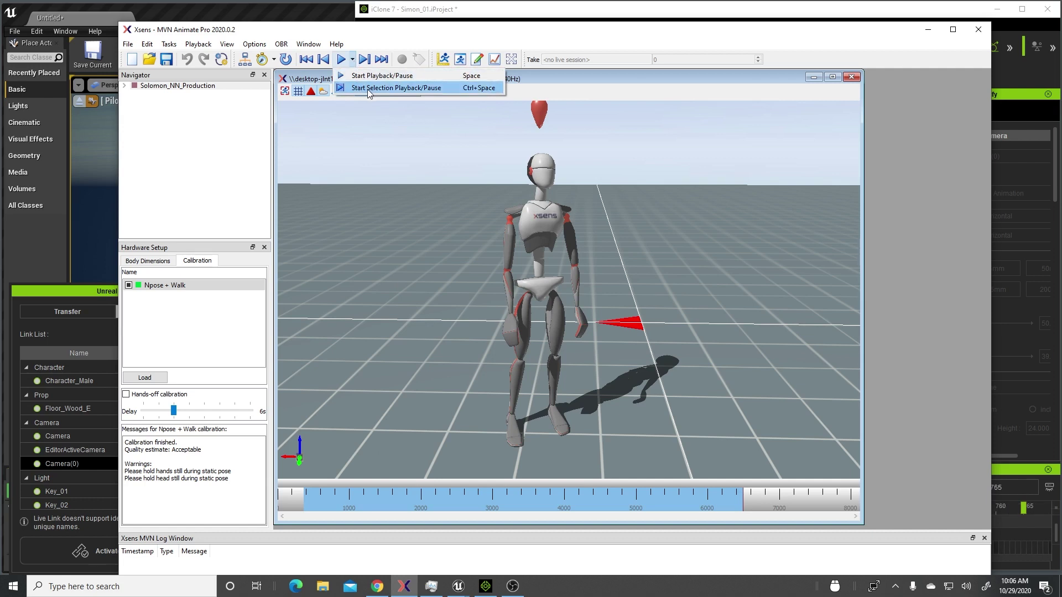
pyautogui.click(387, 88)
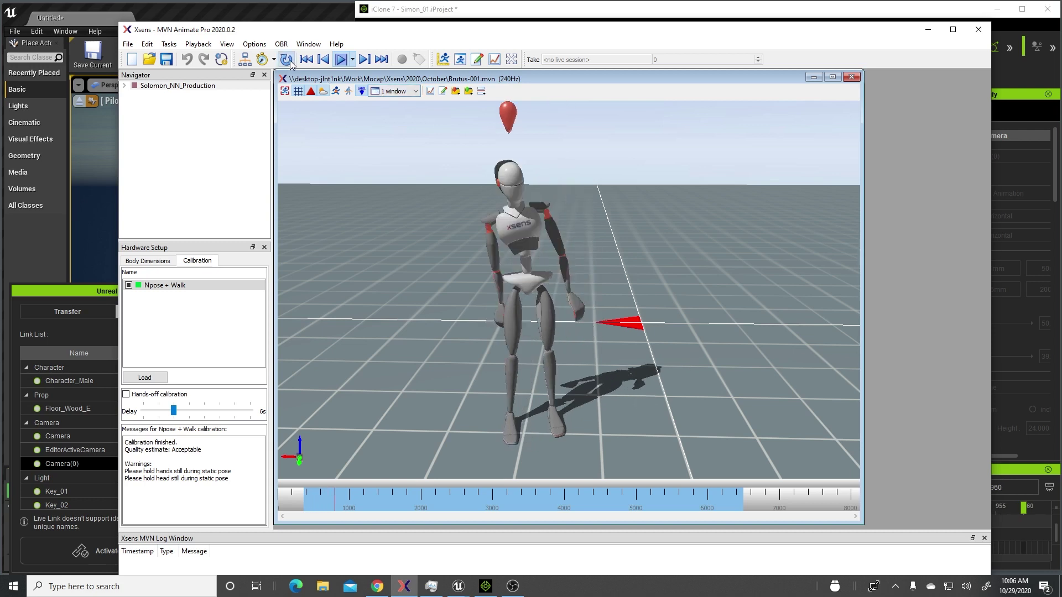
pyautogui.click(254, 44)
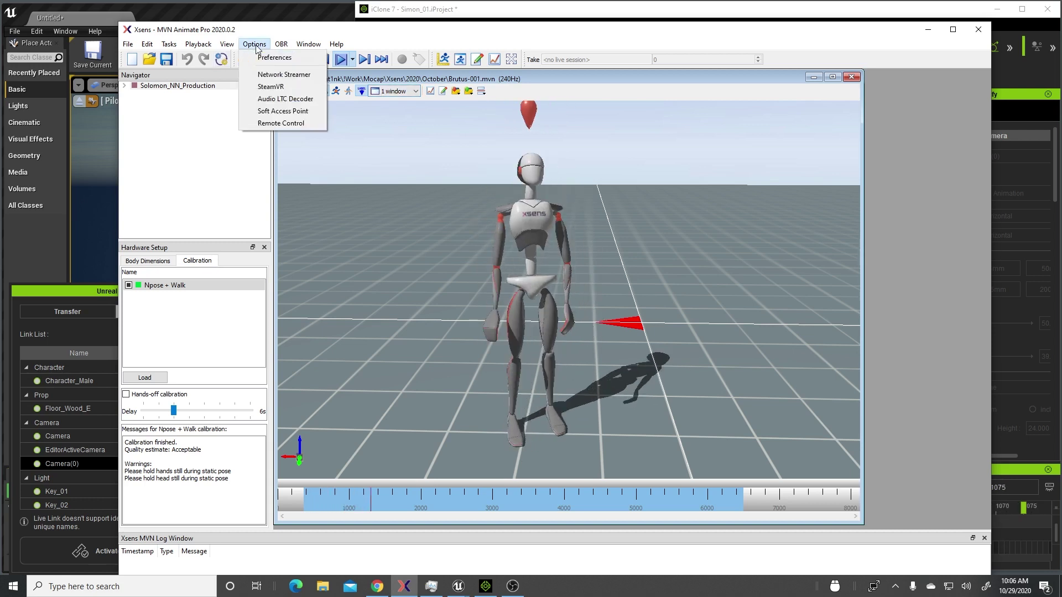
pyautogui.click(274, 77)
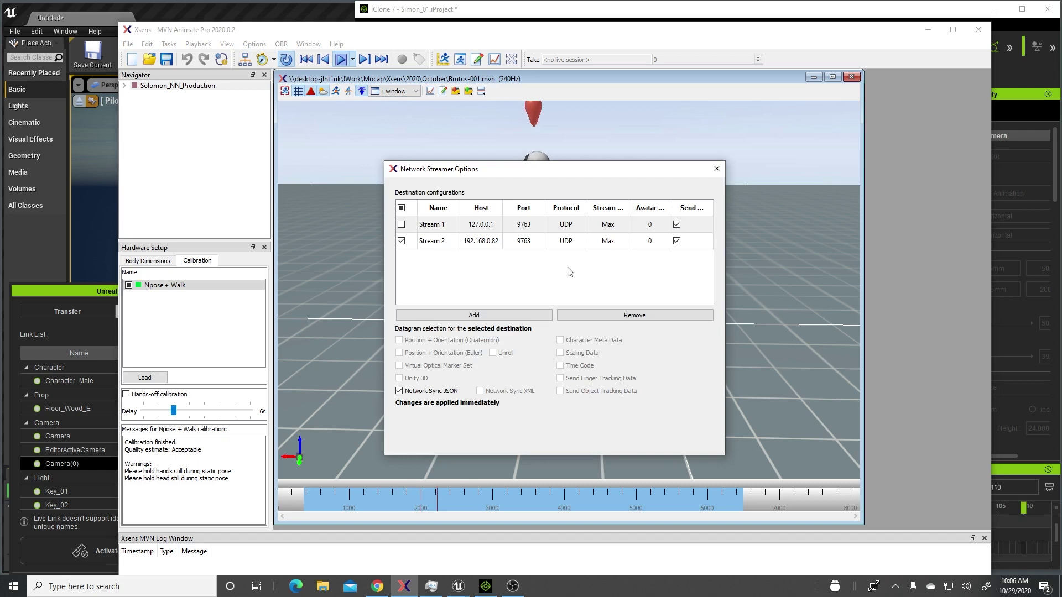
pyautogui.click(717, 169)
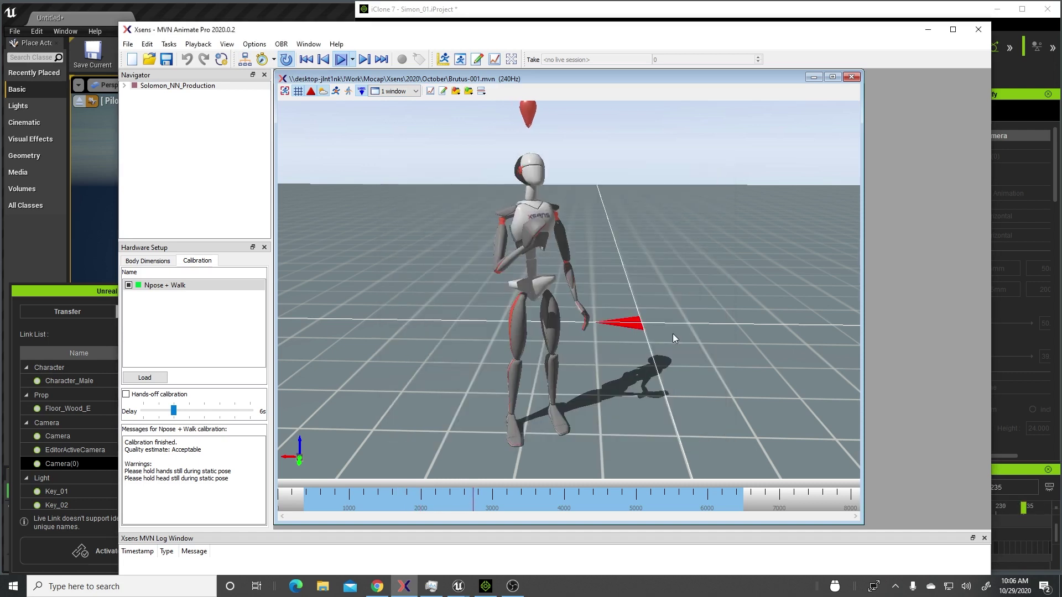
# In iClone 7, stop playback, select Character_Male, and open the Motion LIVE panel over the viewport
pyautogui.click(485, 587)
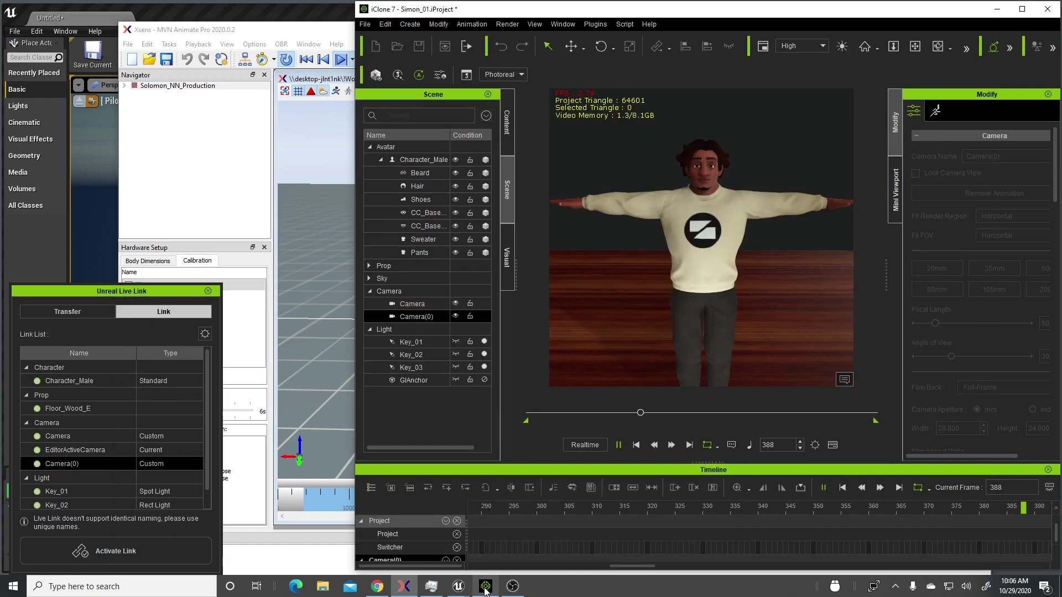
pyautogui.click(635, 445)
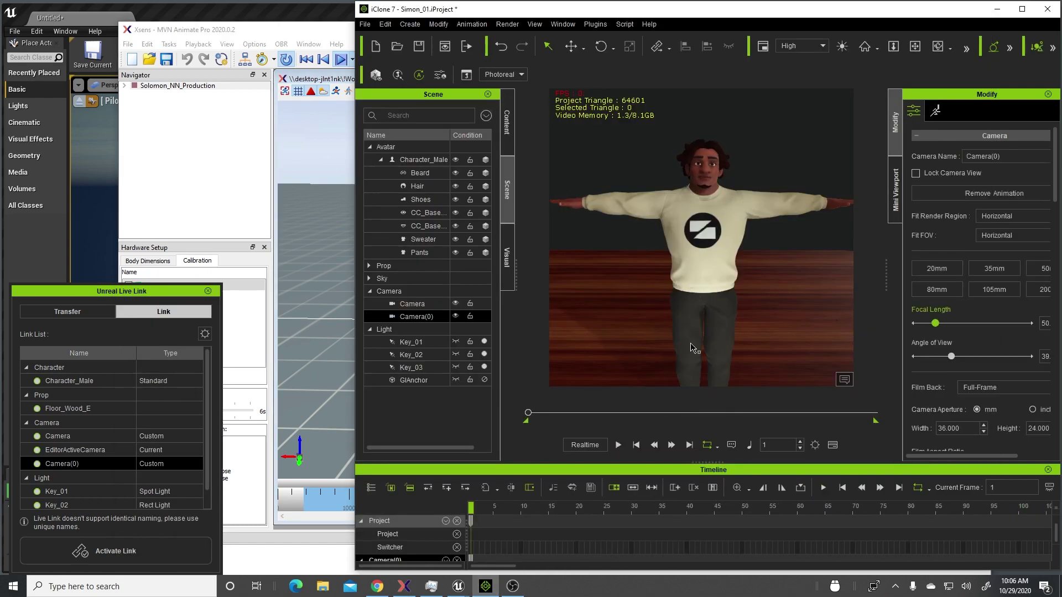
pyautogui.click(713, 173)
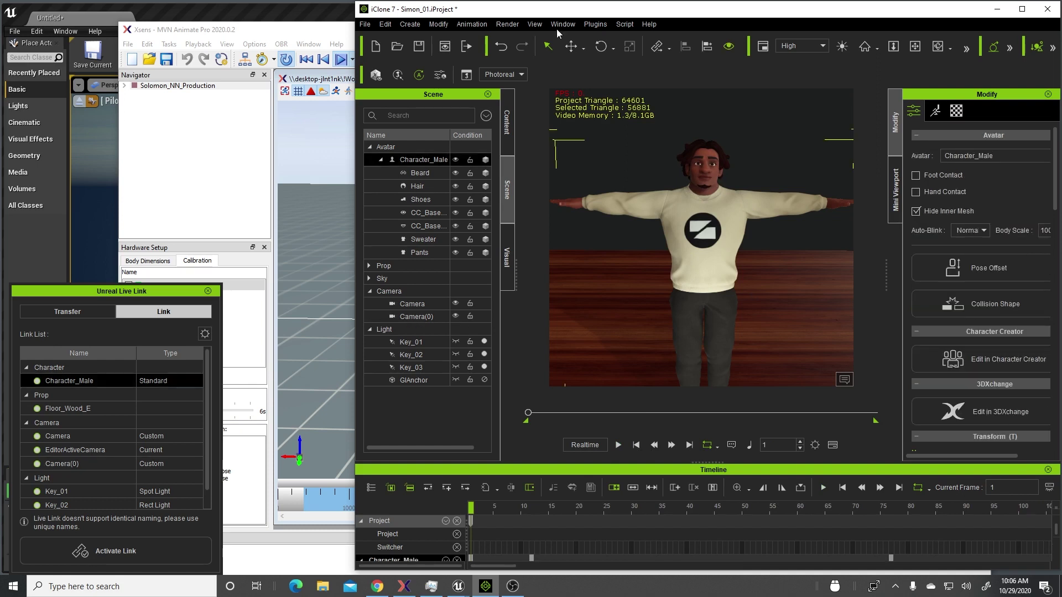
pyautogui.click(600, 25)
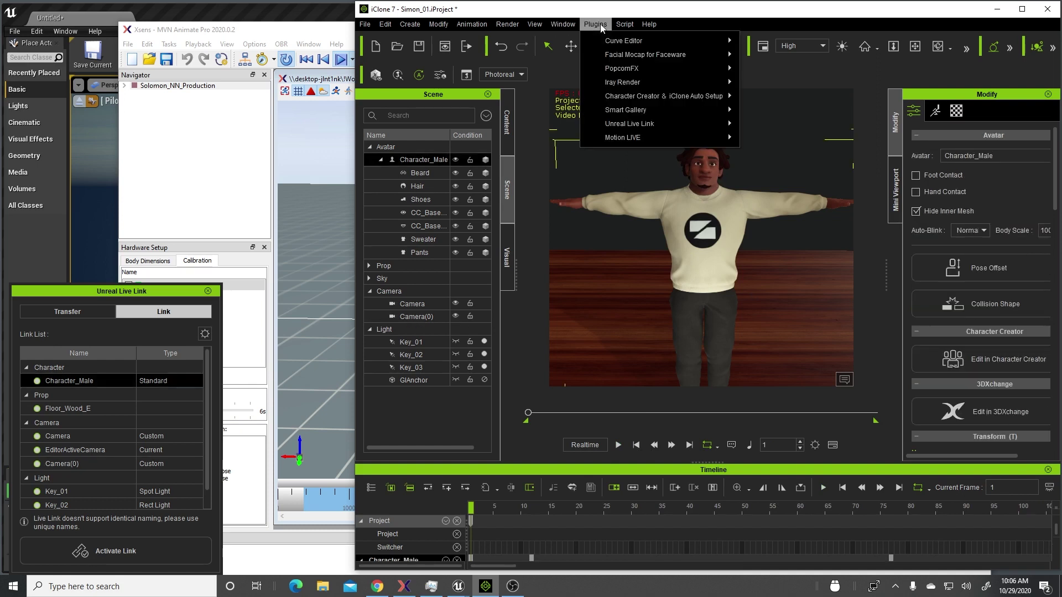
pyautogui.moveTo(645, 140)
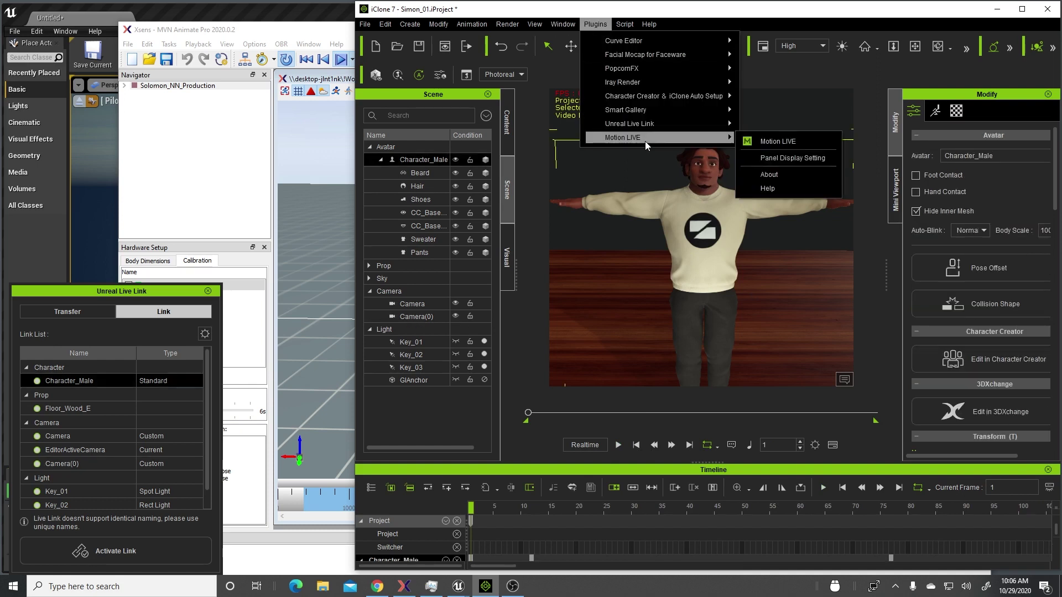
pyautogui.click(768, 142)
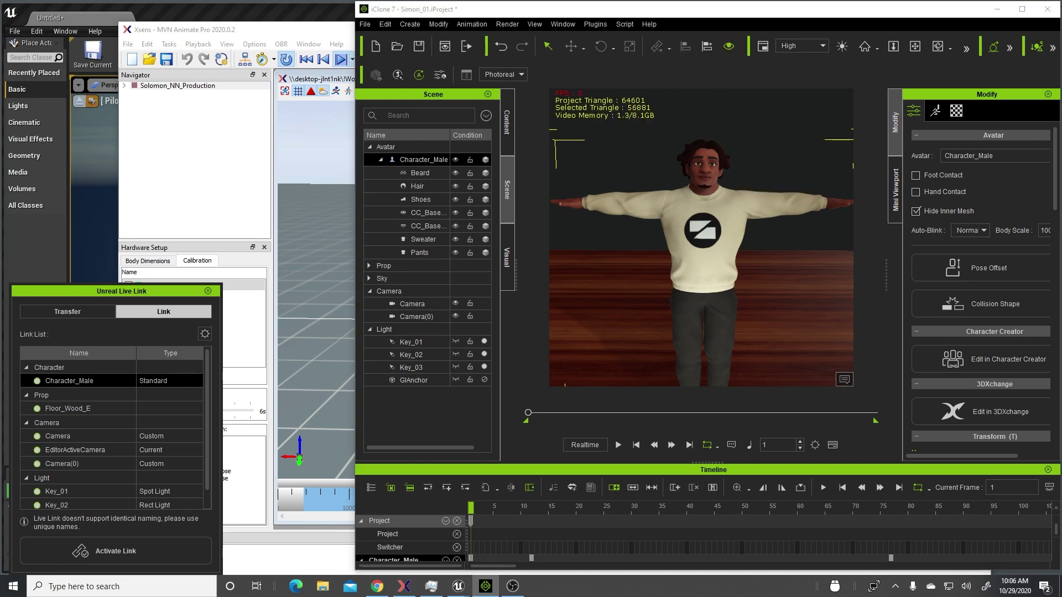
pyautogui.moveTo(747, 172); pyautogui.dragTo(591, 221)
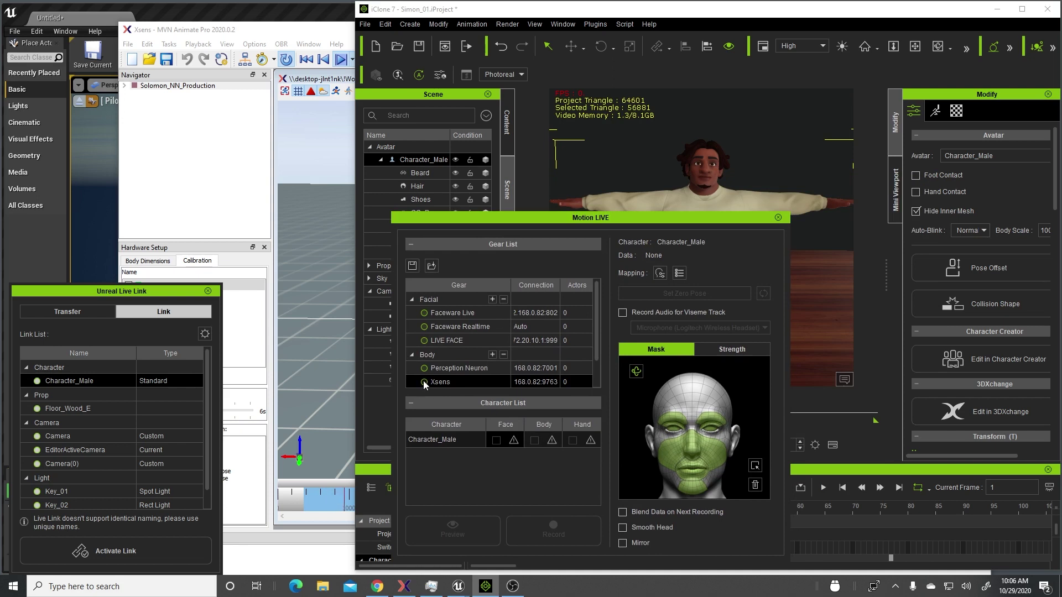
# Assign Xsens as Character_Male's body motion source and connect the Xsens gear
pyautogui.click(552, 440)
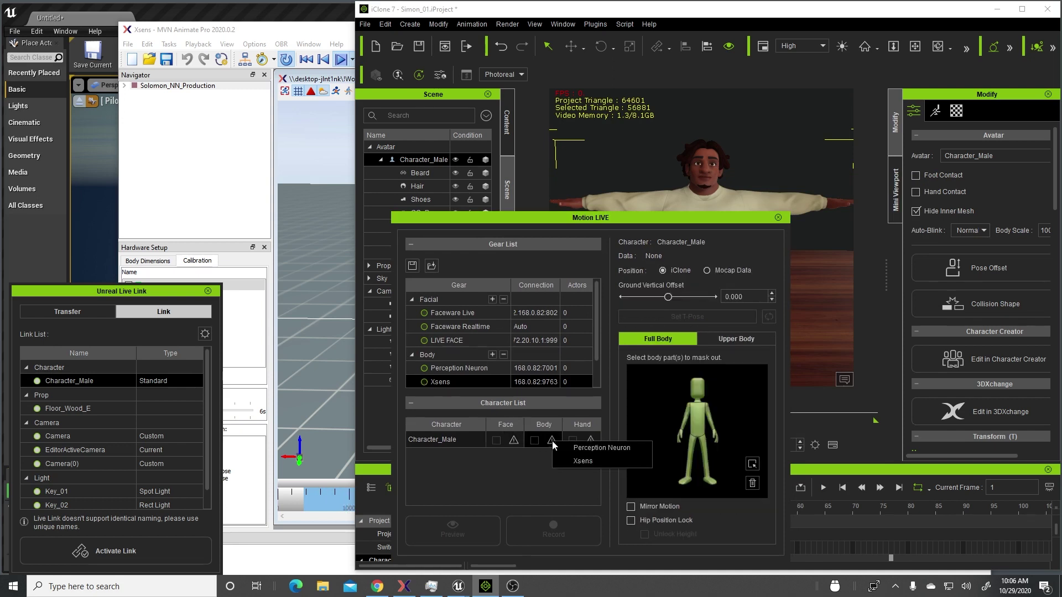
pyautogui.click(587, 462)
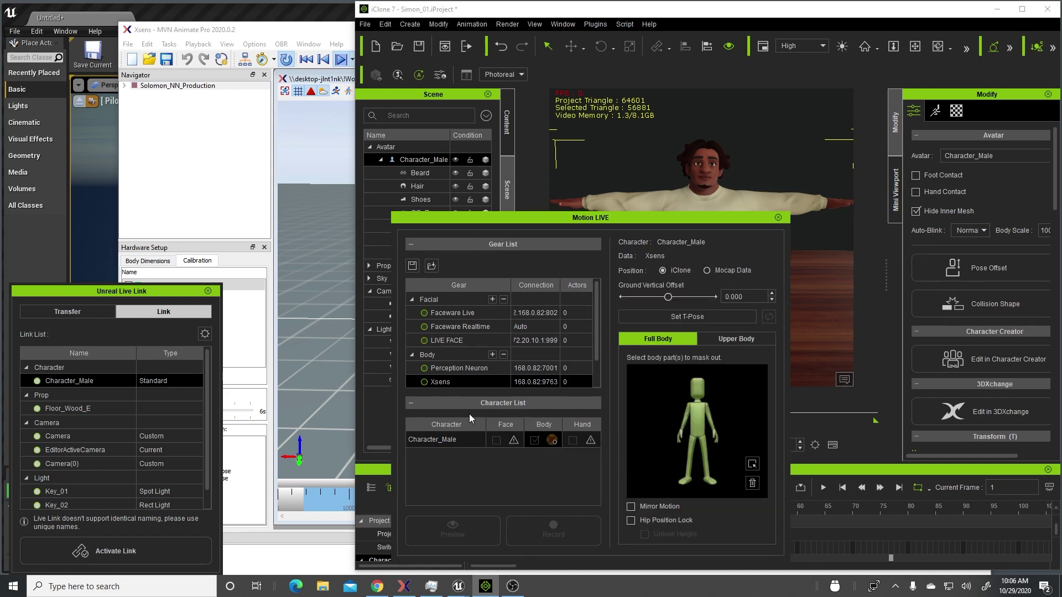
pyautogui.click(424, 383)
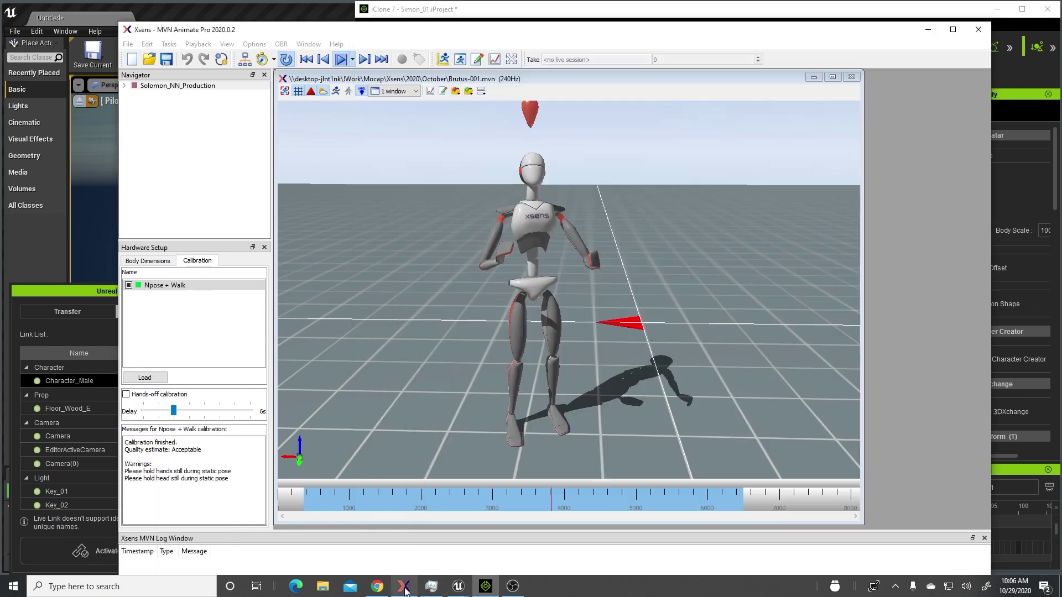
# Move the Xsens MVN Animate mocap viewer aside to uncover the iClone window
pyautogui.click(404, 585)
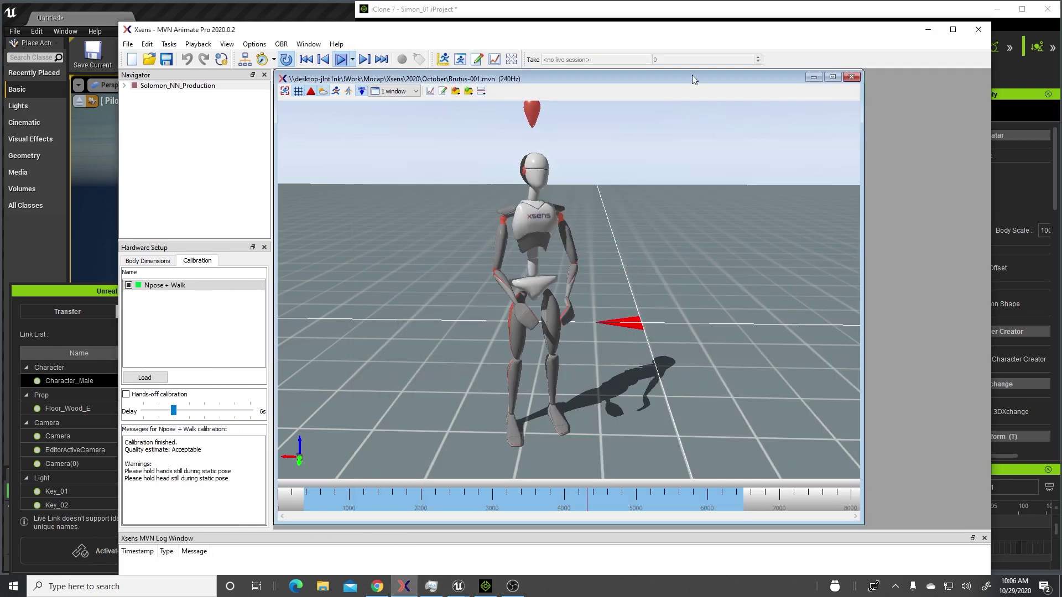
pyautogui.moveTo(692, 77); pyautogui.dragTo(673, 87)
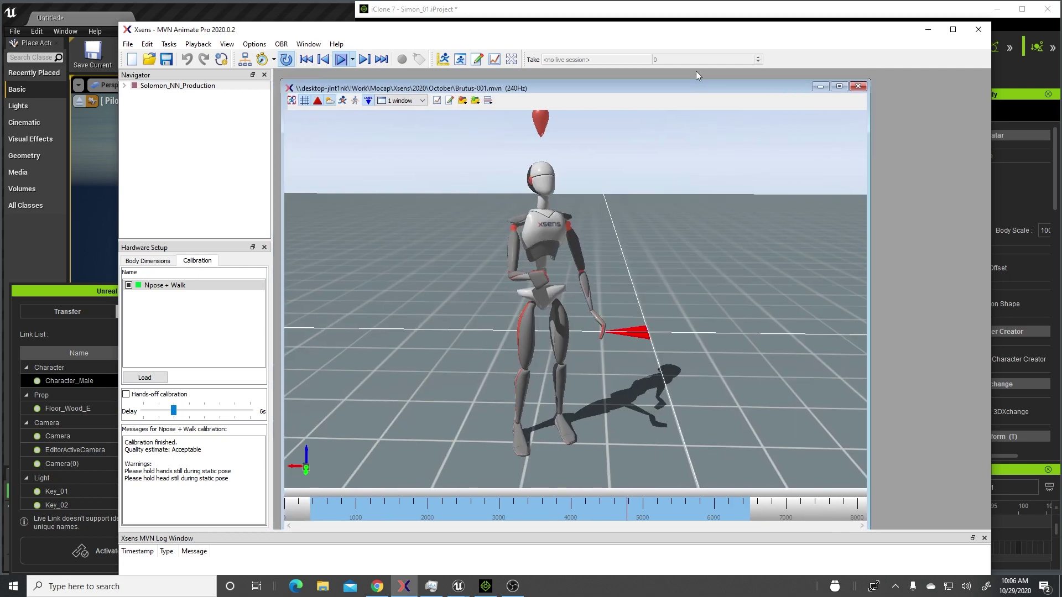
pyautogui.moveTo(676, 34); pyautogui.dragTo(261, 46)
# Preview the live Xsens mocap on Character_Male, moving Motion LIVE and the Unreal Live Link panel aside
pyautogui.click(664, 218)
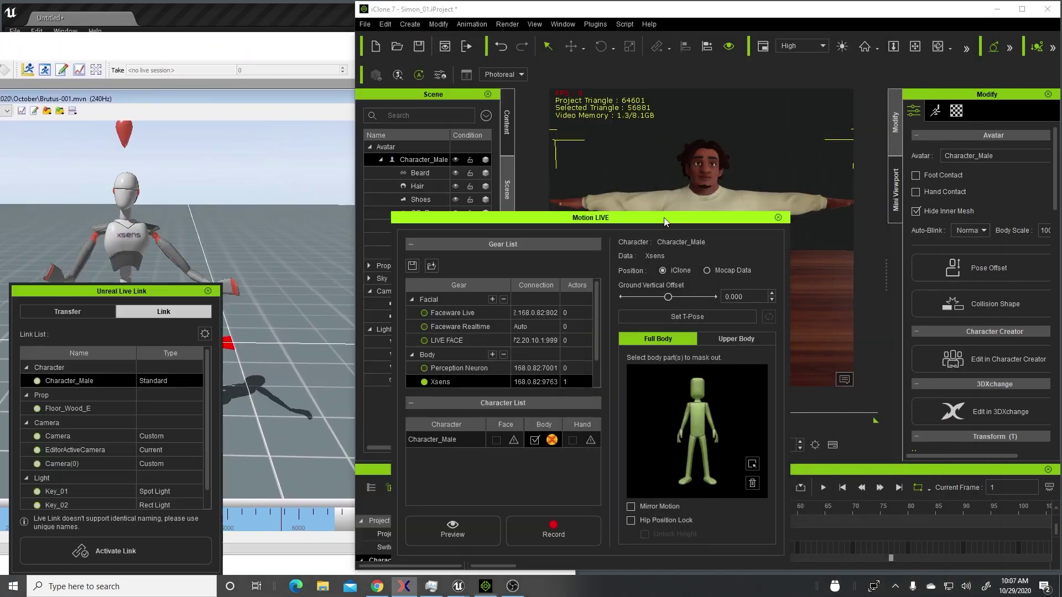
pyautogui.click(463, 532)
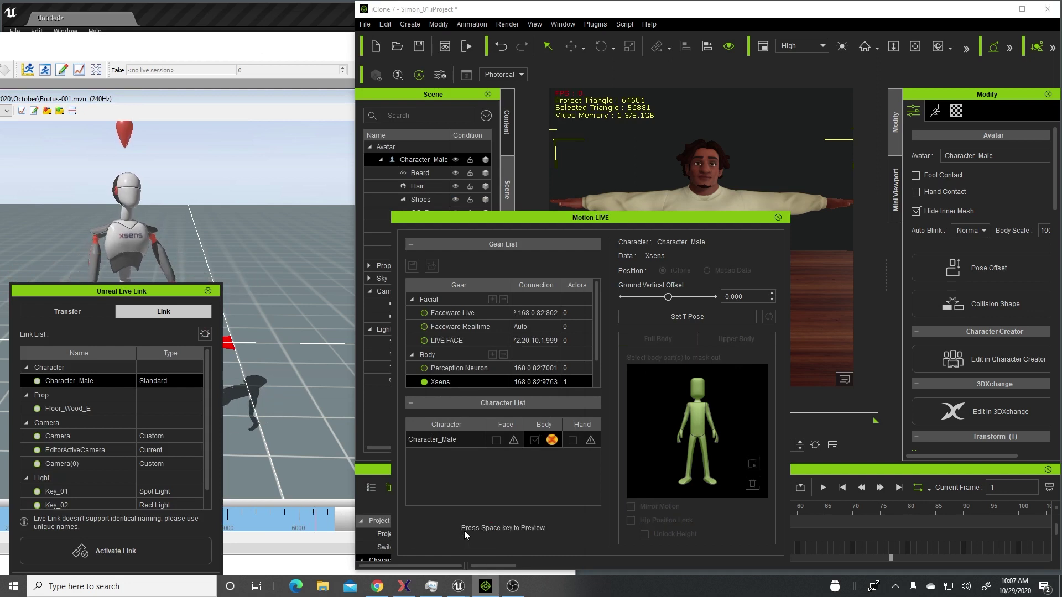
pyautogui.press('space')
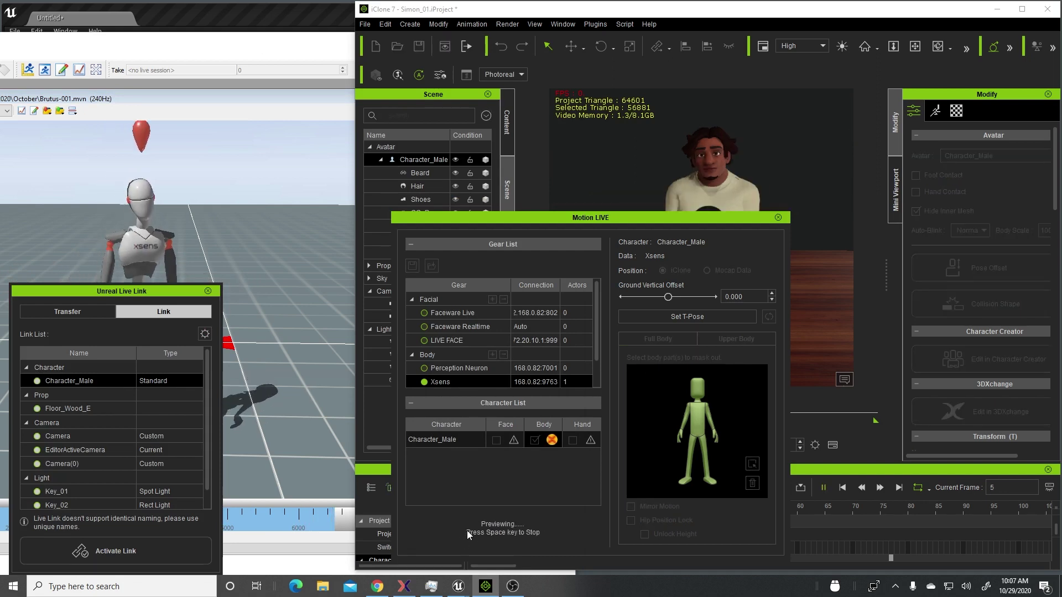
pyautogui.moveTo(675, 220); pyautogui.dragTo(896, 340)
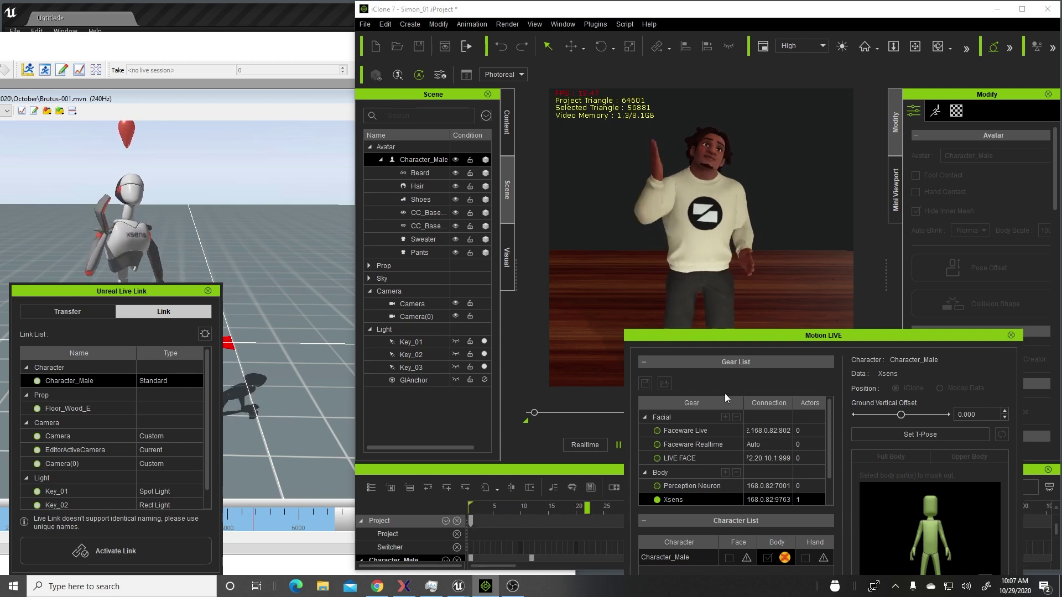
pyautogui.press('space')
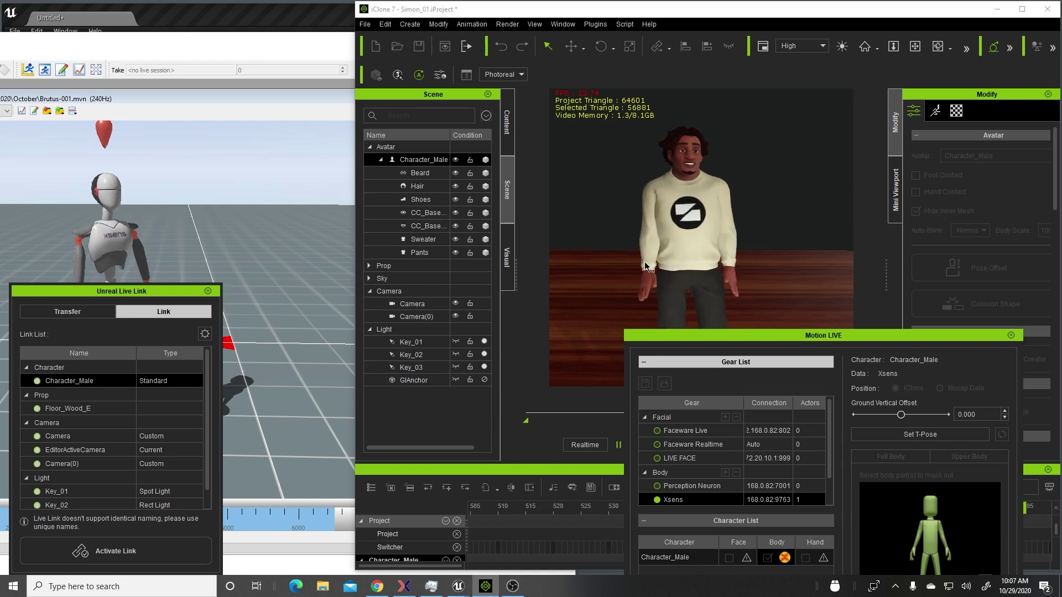
pyautogui.moveTo(125, 291); pyautogui.dragTo(919, 155)
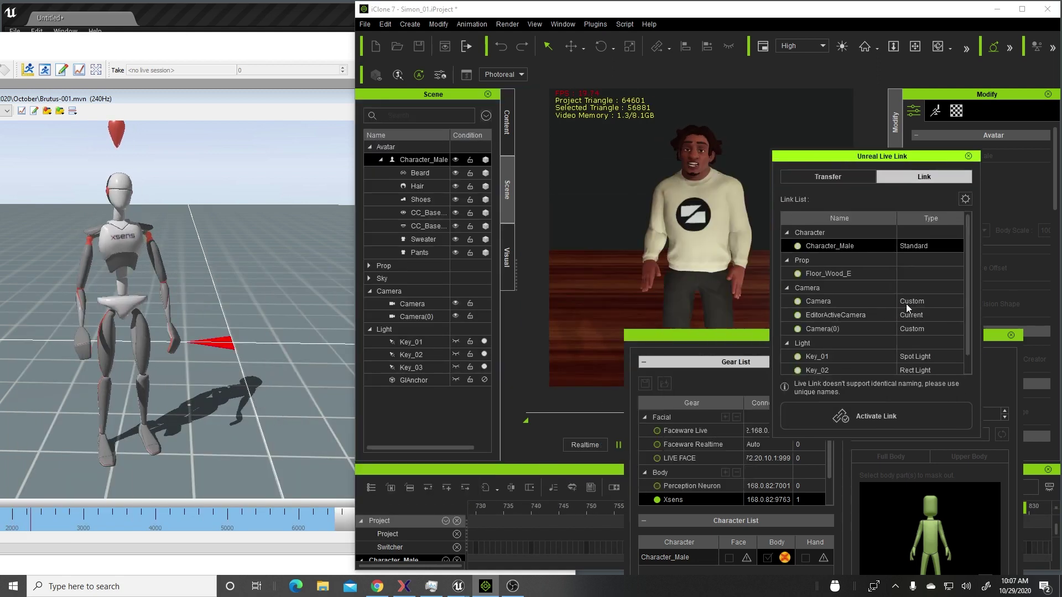
# Activate the Unreal live link from the Link tab and switch to the Unreal Editor
pyautogui.click(871, 417)
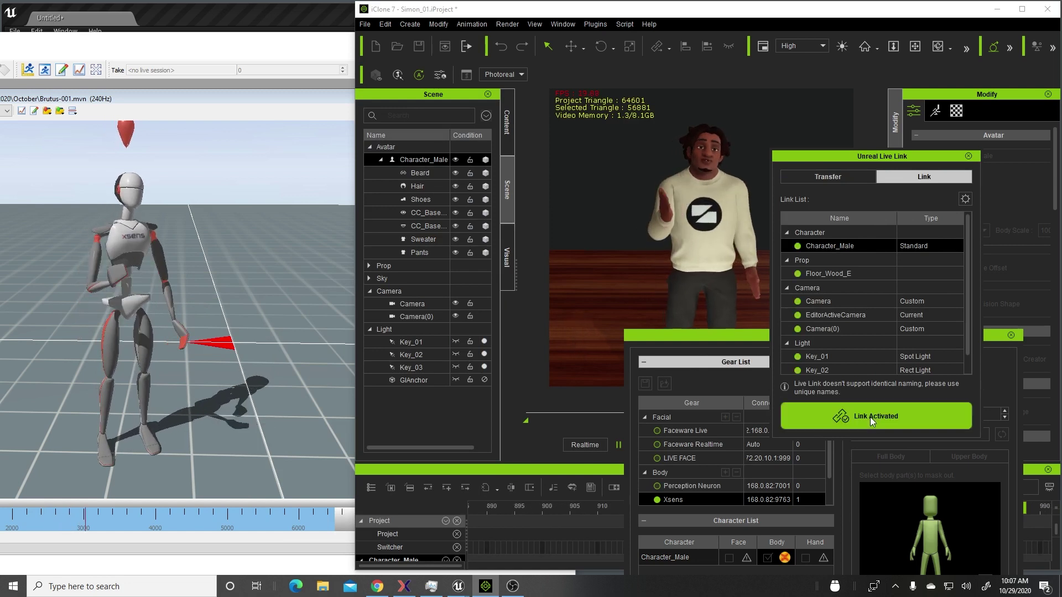
pyautogui.click(177, 12)
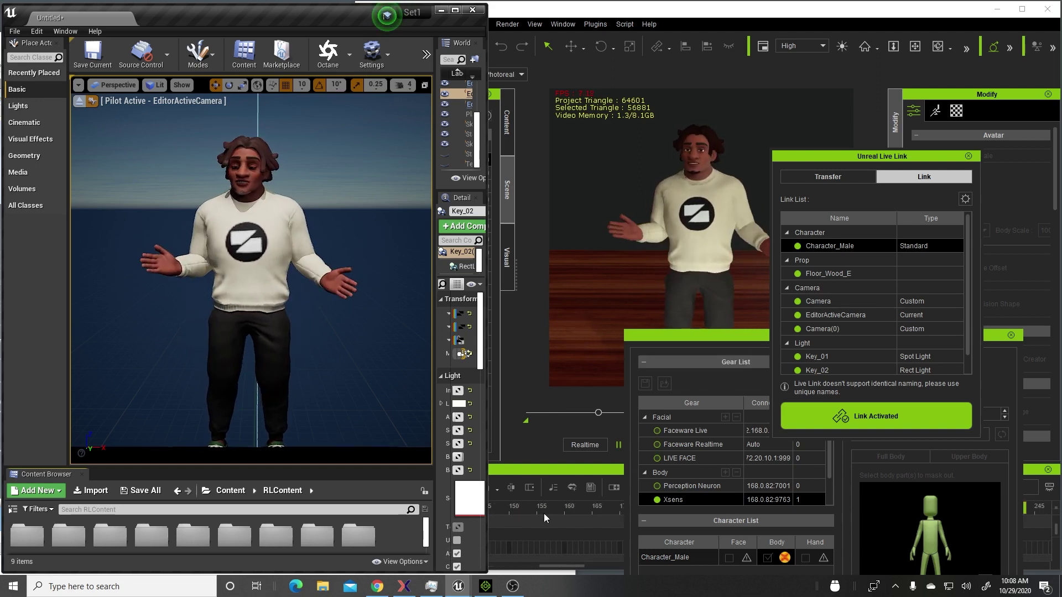
# Place the Xsens MVN window and its Brutus-001.mvn viewer beneath the Unreal viewport
pyautogui.click(403, 587)
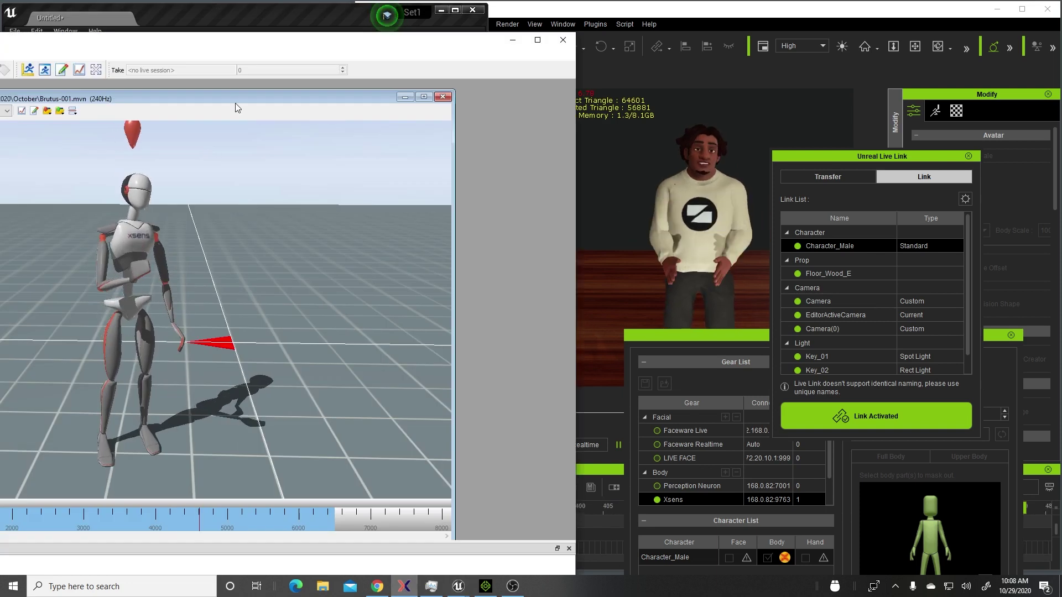
pyautogui.moveTo(283, 97); pyautogui.dragTo(340, 97)
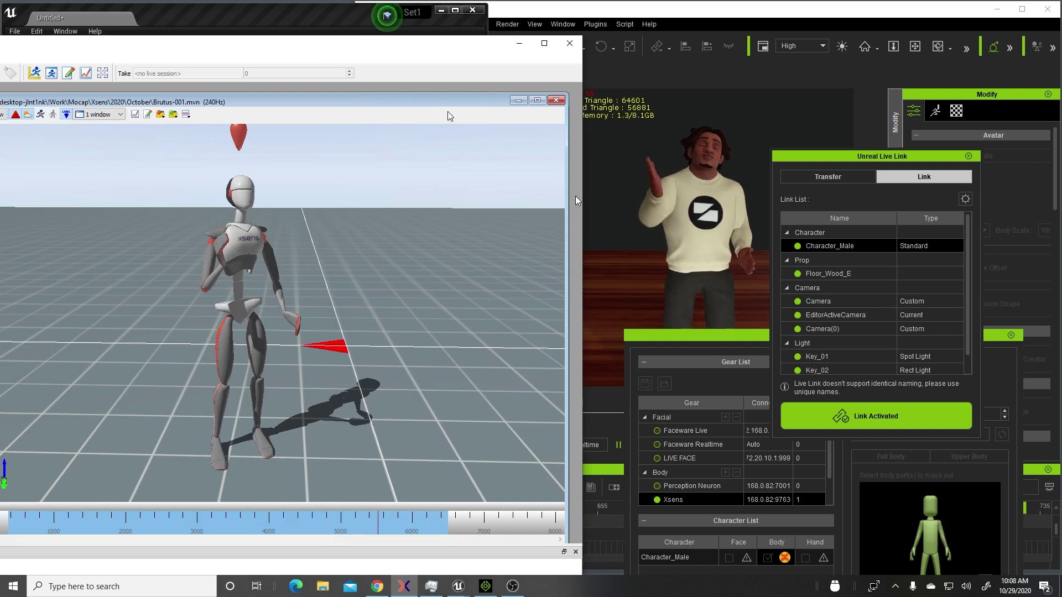
pyautogui.moveTo(320, 49); pyautogui.dragTo(708, 316)
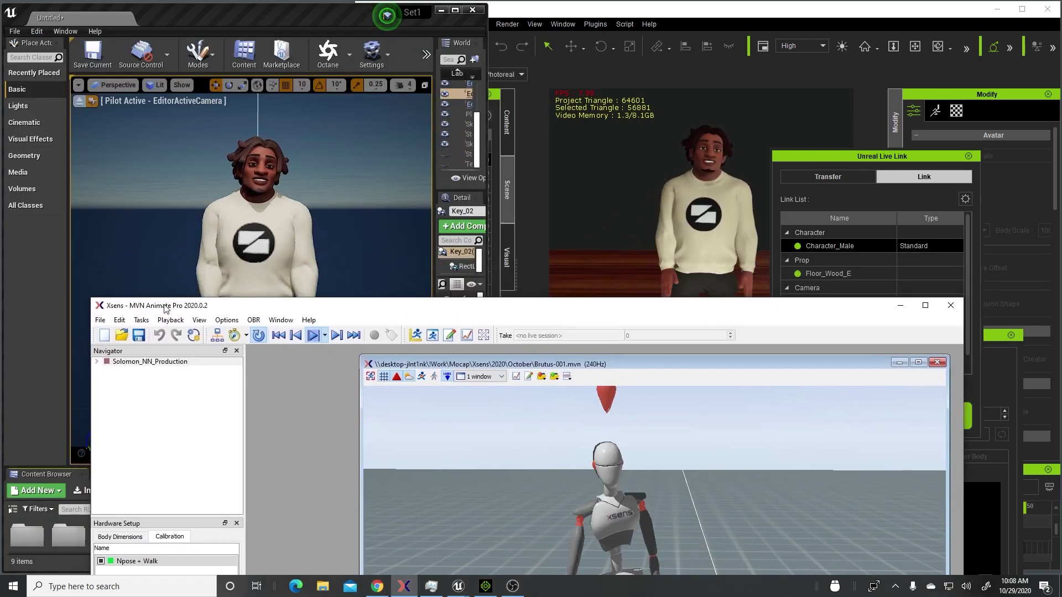
pyautogui.moveTo(626, 360); pyautogui.dragTo(561, 358)
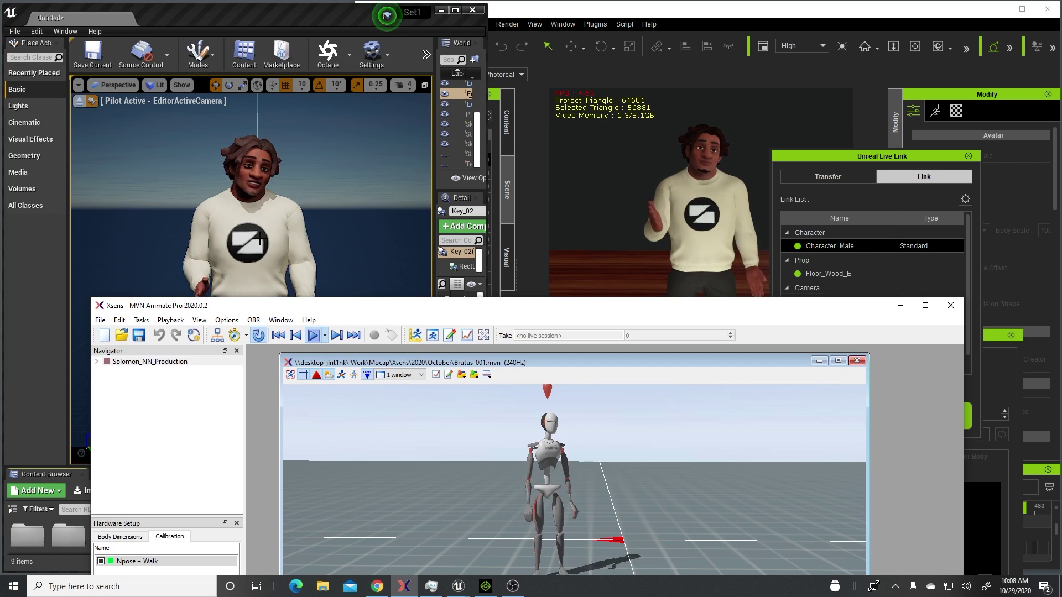
pyautogui.click(845, 158)
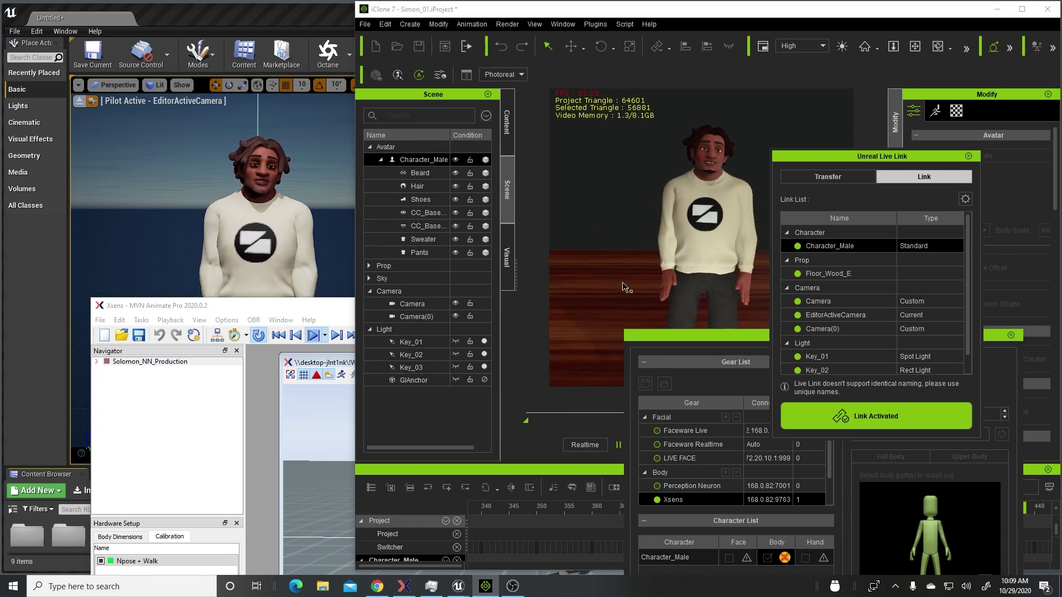
# Bring the Xsens MVN Animate window with the Brutus-001 mannequin back in front
pyautogui.click(343, 311)
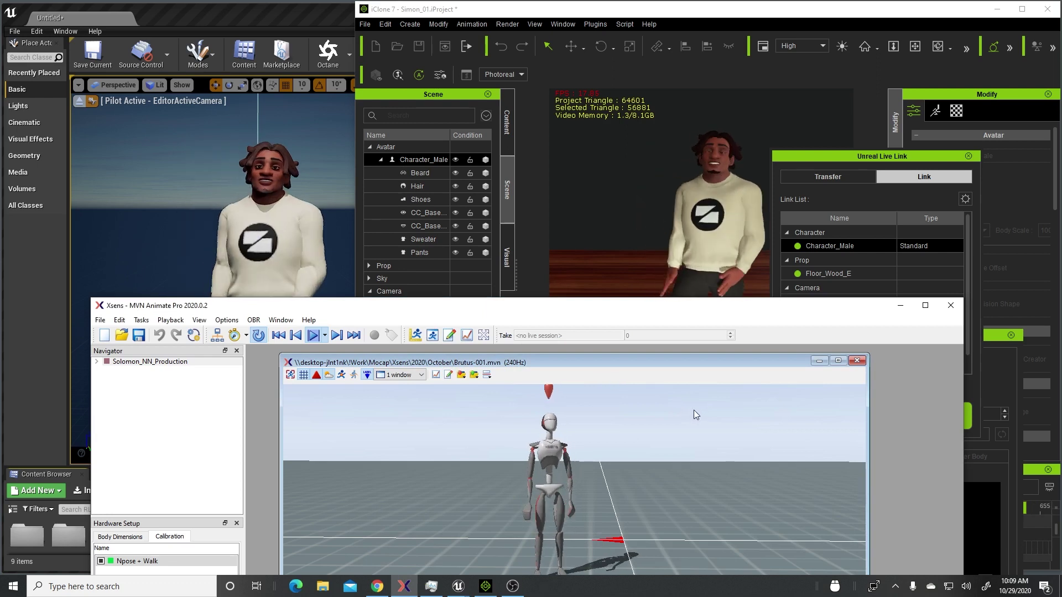